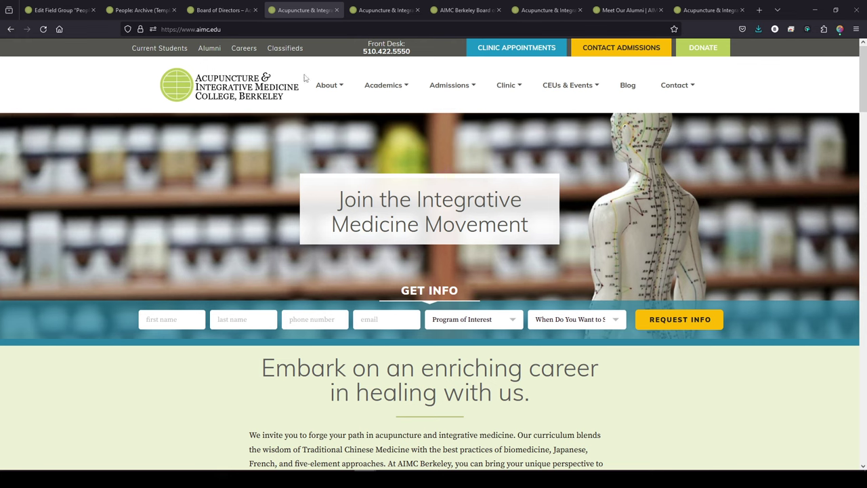
Glance at the People field group, then browse the live AIMC homepage's About, Clinic, Academics and Admissions menus.
mouse_move(322, 86)
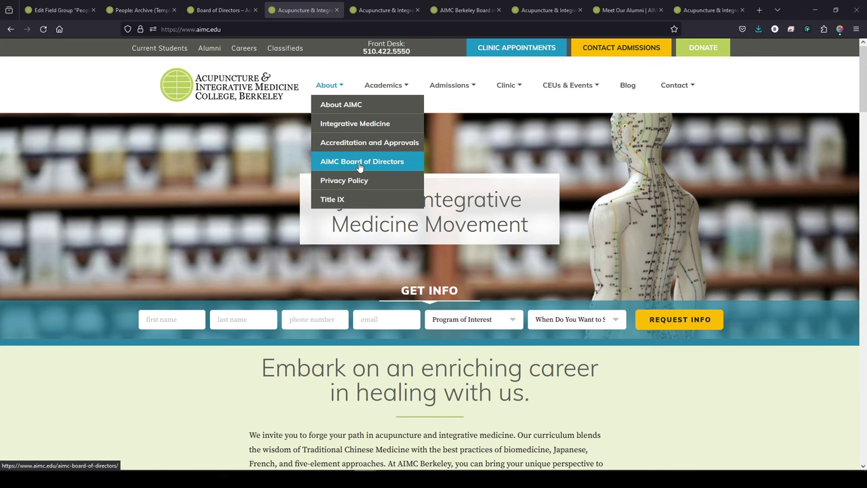
click(68, 10)
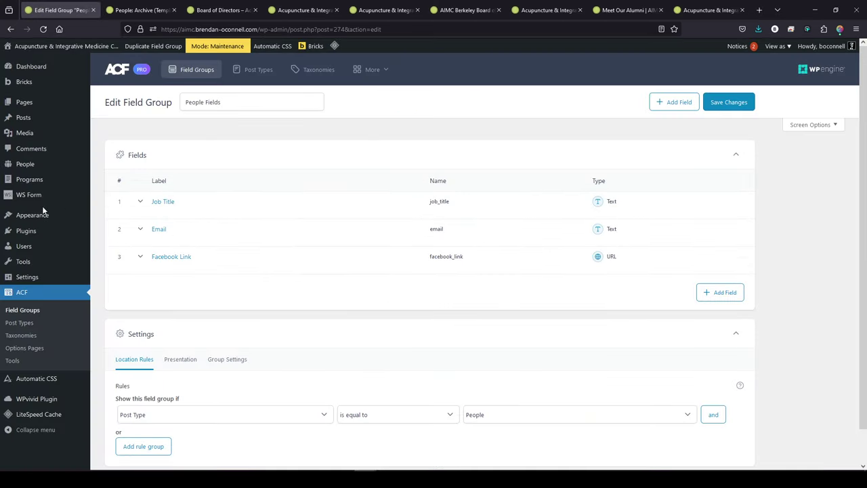
click(314, 11)
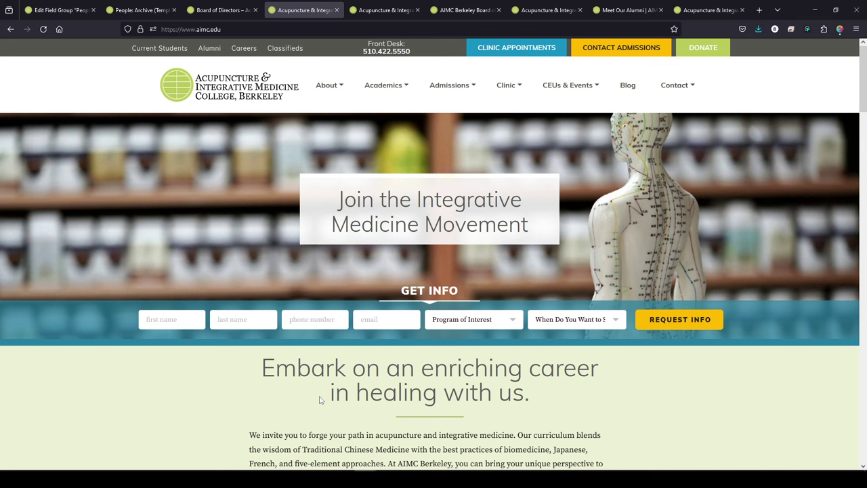
mouse_move(326, 86)
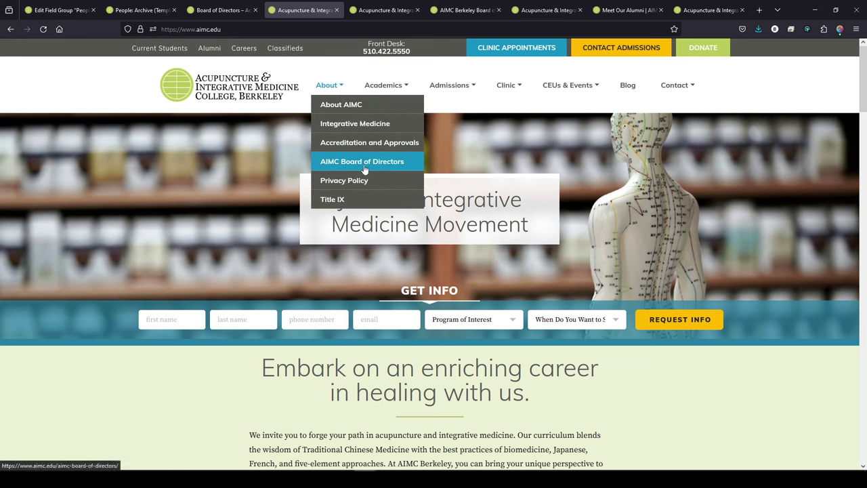
mouse_move(568, 84)
mouse_move(507, 85)
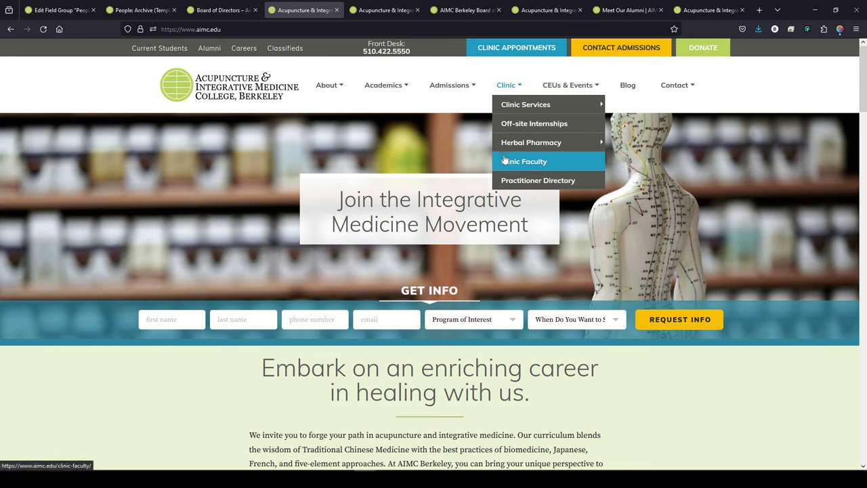
Open Admissions > Meet Our Alumni and scroll through the alumni cards.
mouse_move(393, 83)
mouse_move(448, 86)
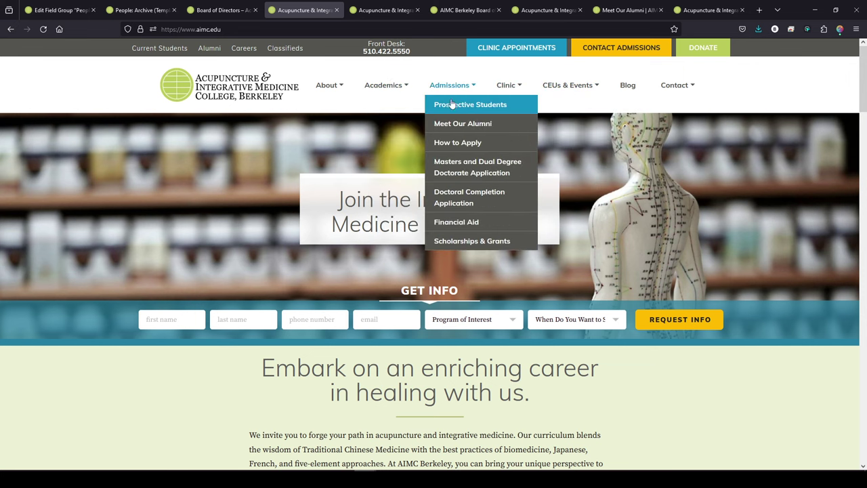
click(464, 126)
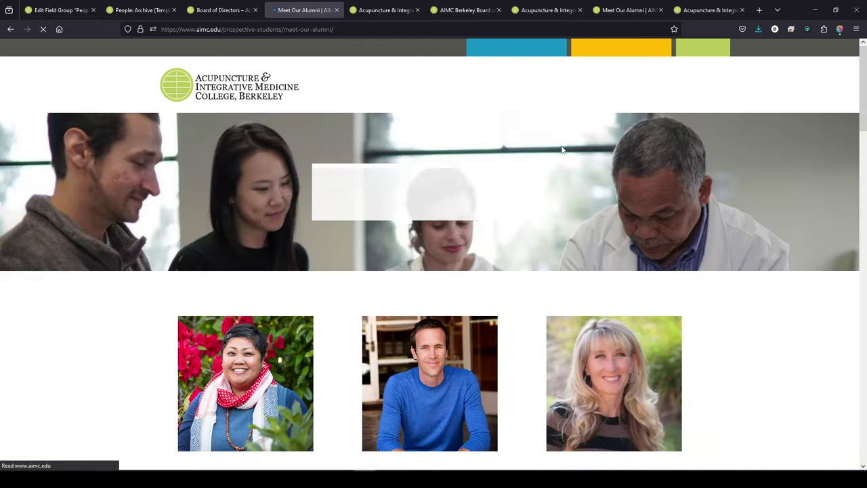
scroll(271, 256, down, 5)
scroll(339, 261, down, 5)
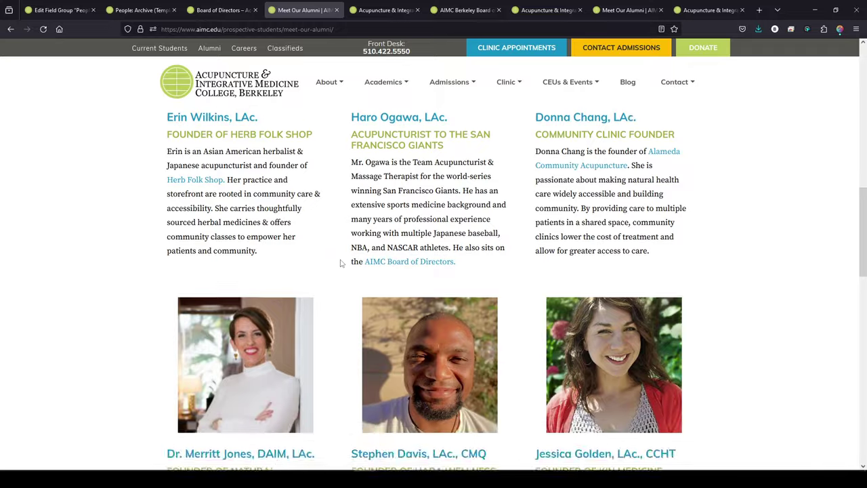
scroll(339, 261, up, 7)
scroll(336, 252, up, 3)
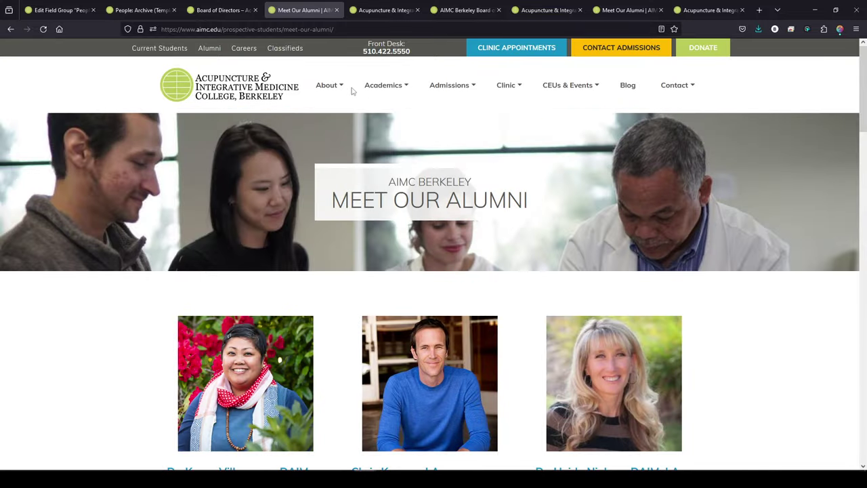
Open the AIMC Board of Directors page and scroll through it.
click(352, 166)
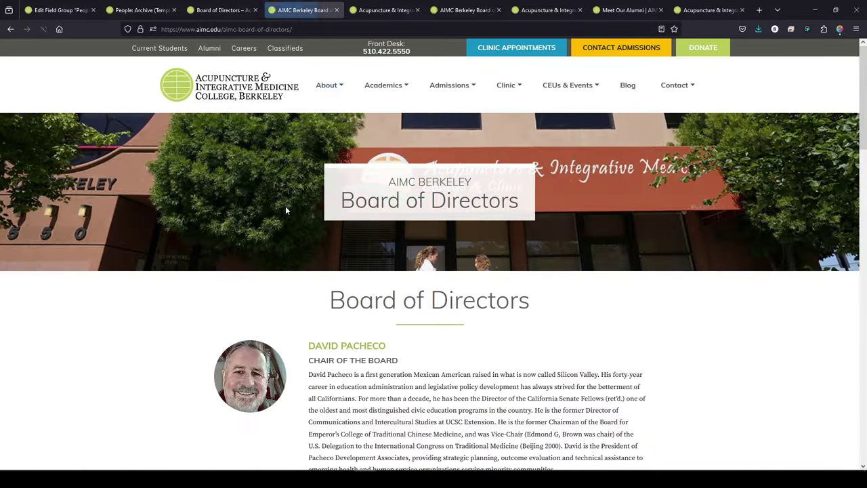
scroll(286, 206, down, 3)
scroll(285, 210, up, 4)
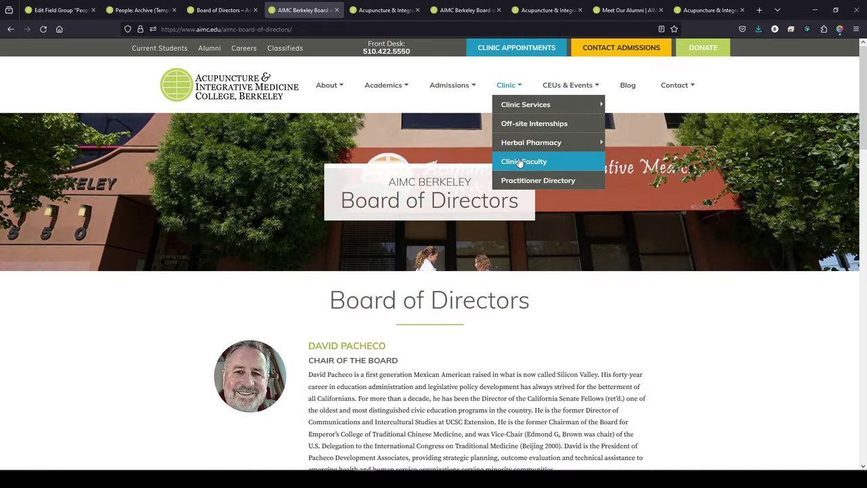
Open Clinic > Clinic Faculty and scroll through the supervisors' bios.
click(520, 163)
scroll(497, 210, down, 7)
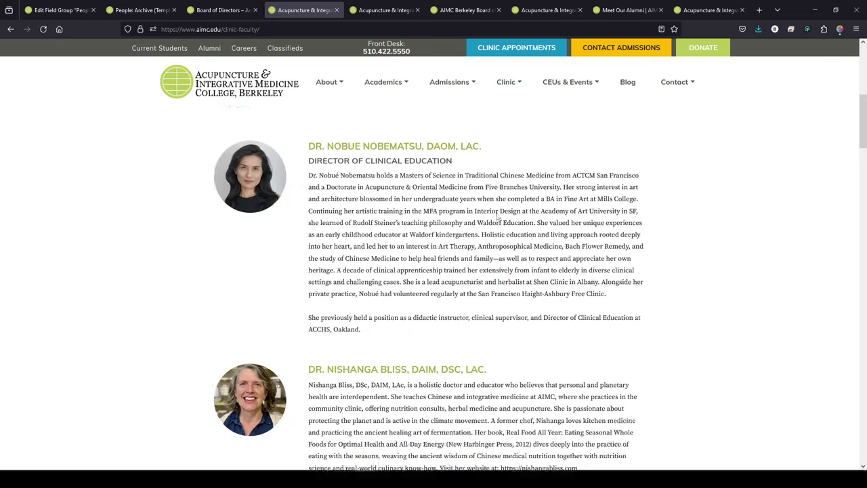
scroll(498, 217, down, 6)
scroll(498, 223, up, 3)
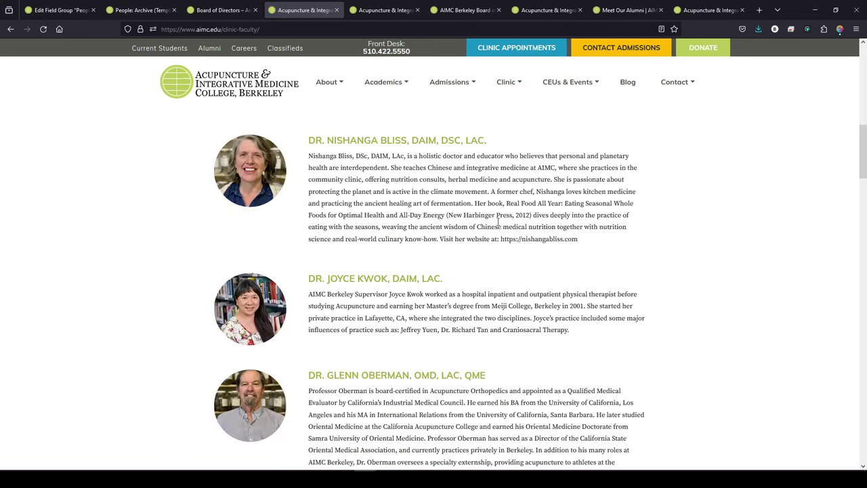
scroll(498, 223, up, 4)
scroll(461, 294, up, 3)
scroll(459, 296, down, 2)
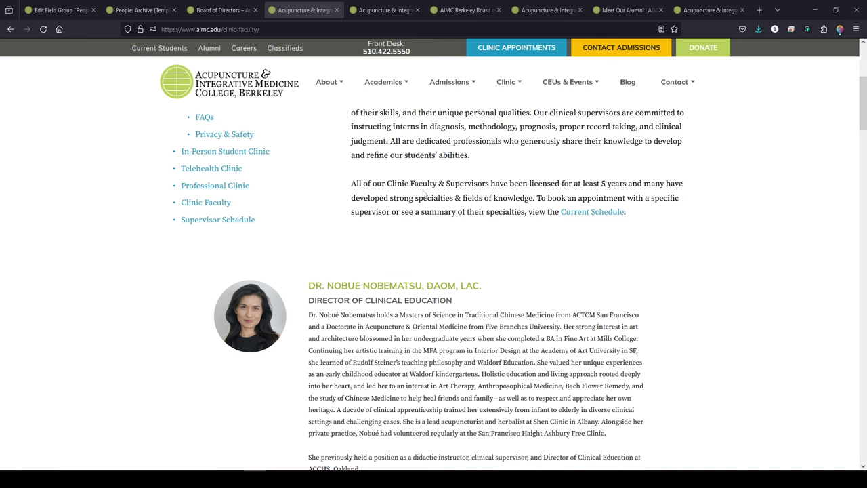
scroll(407, 237, up, 1)
scroll(390, 267, down, 1)
Go back to the ACF People Fields group editor with the People admin menu in reach.
click(59, 9)
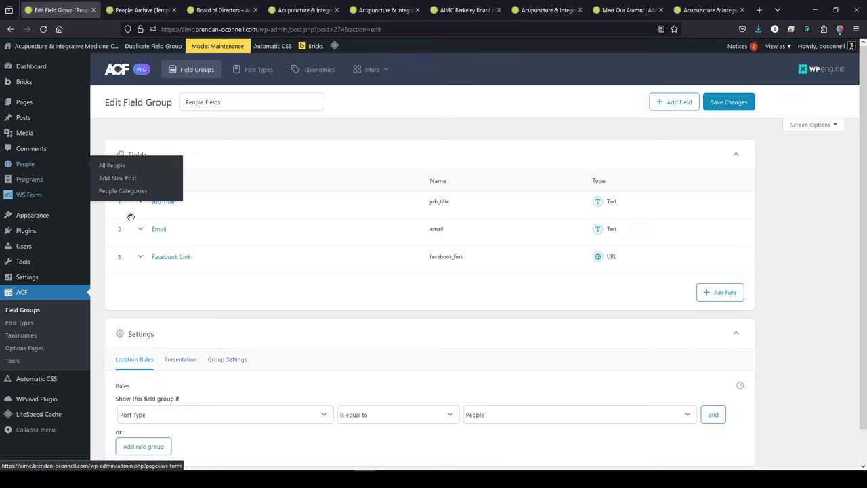
click(22, 310)
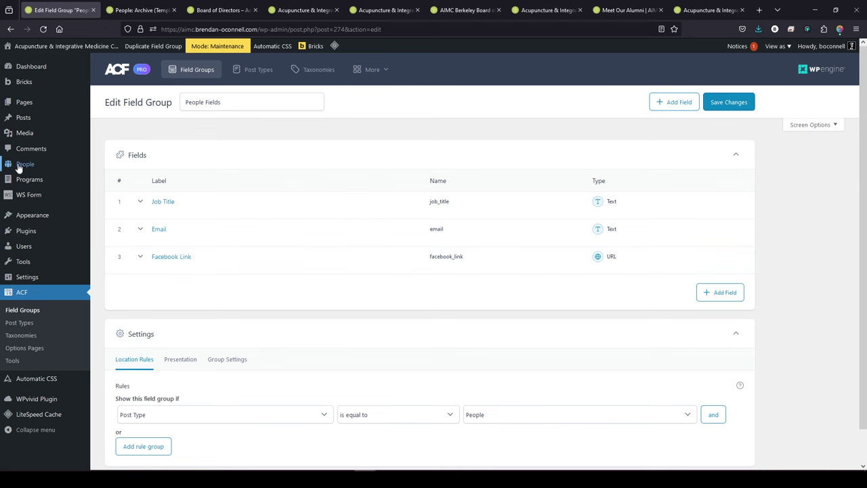
Open All People and scroll through the 39 entries and their four categories.
click(15, 165)
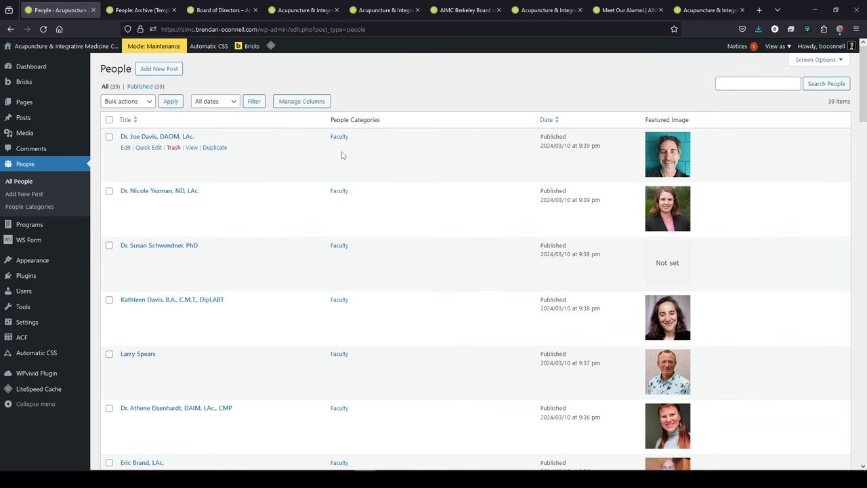
scroll(339, 285, down, 5)
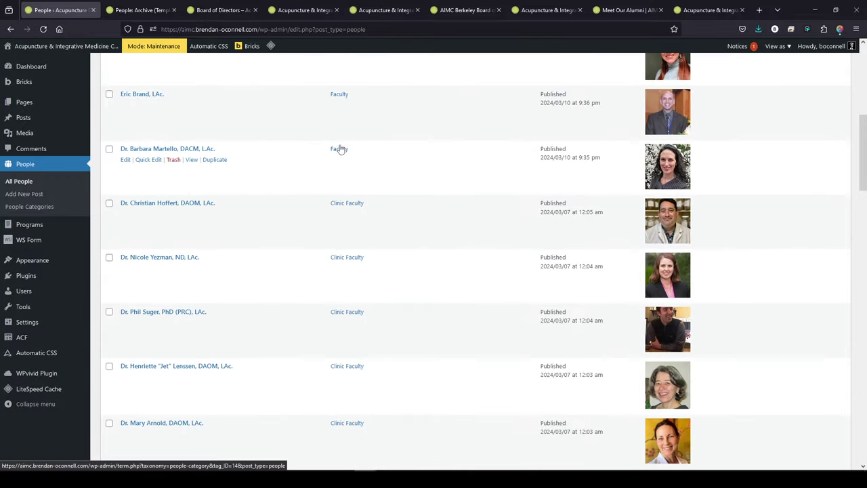
scroll(339, 271, down, 15)
scroll(353, 305, down, 2)
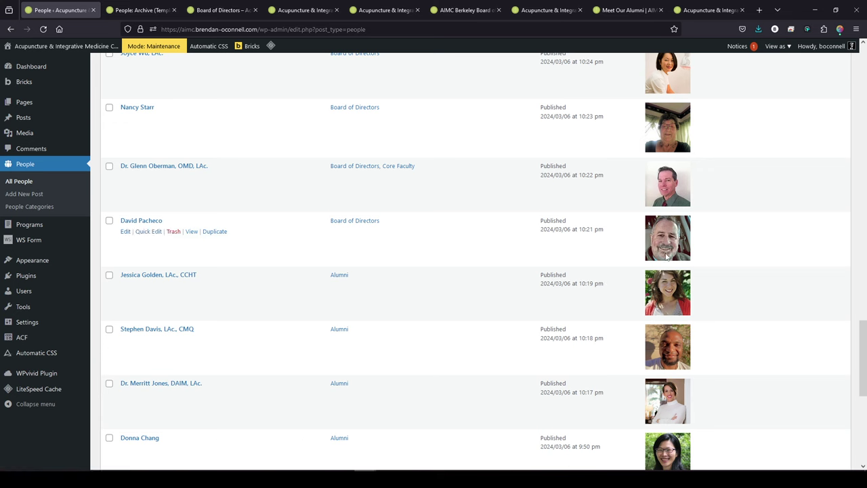
scroll(672, 278, up, 15)
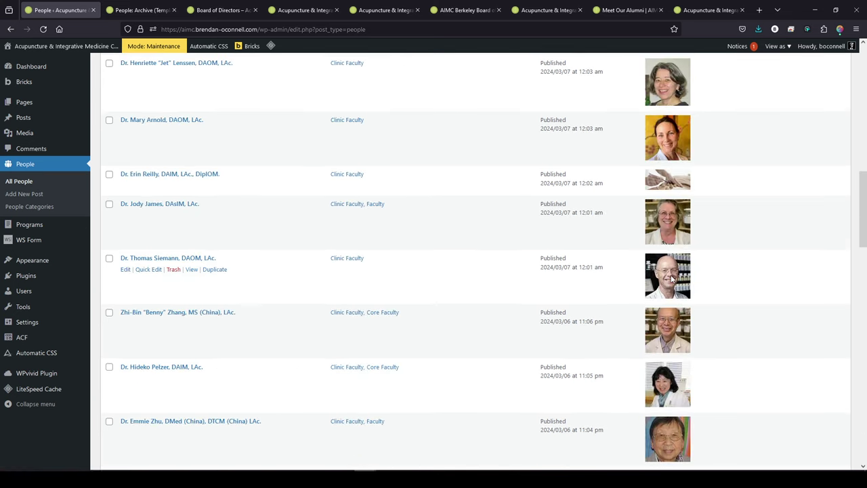
scroll(275, 231, up, 2)
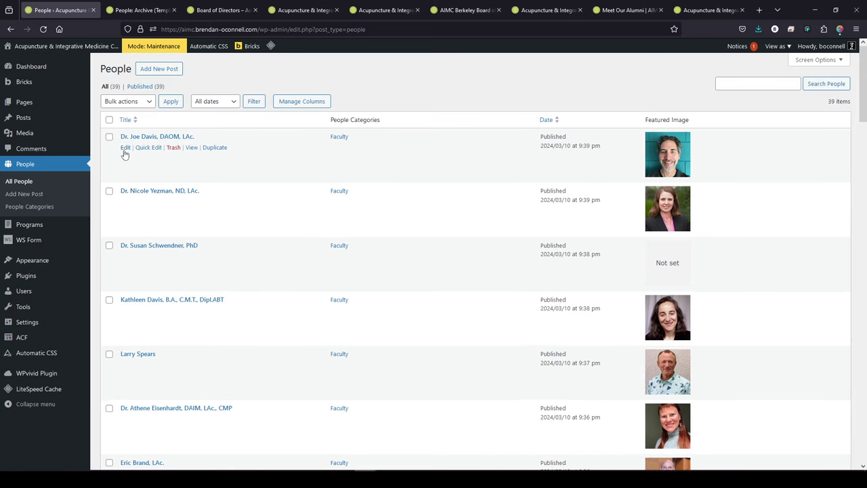
click(125, 147)
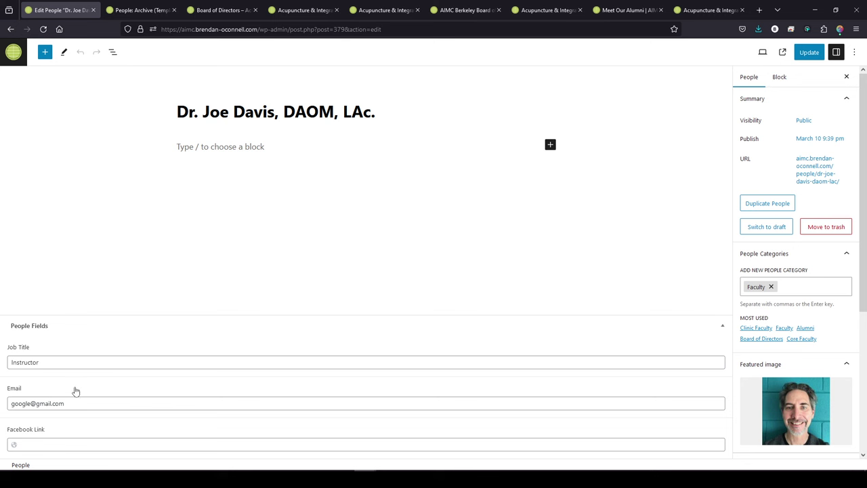
drag(85, 401, 43, 434)
click(43, 442)
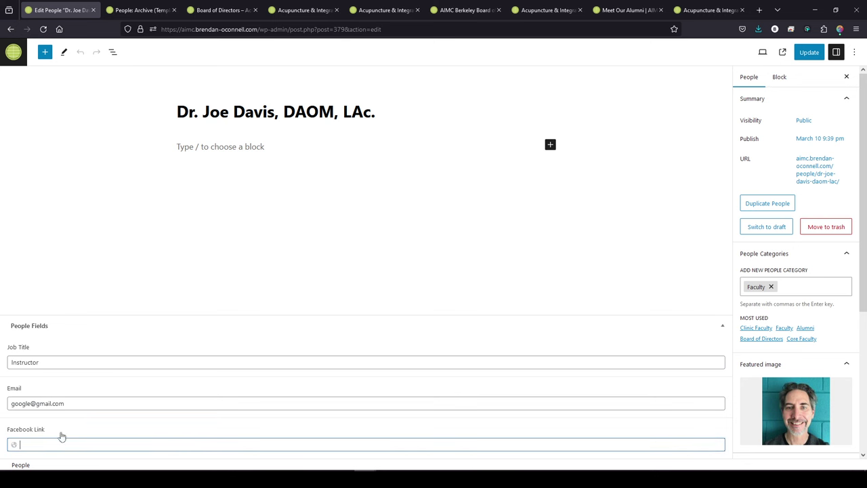
text(https://facebook.com)
click(137, 10)
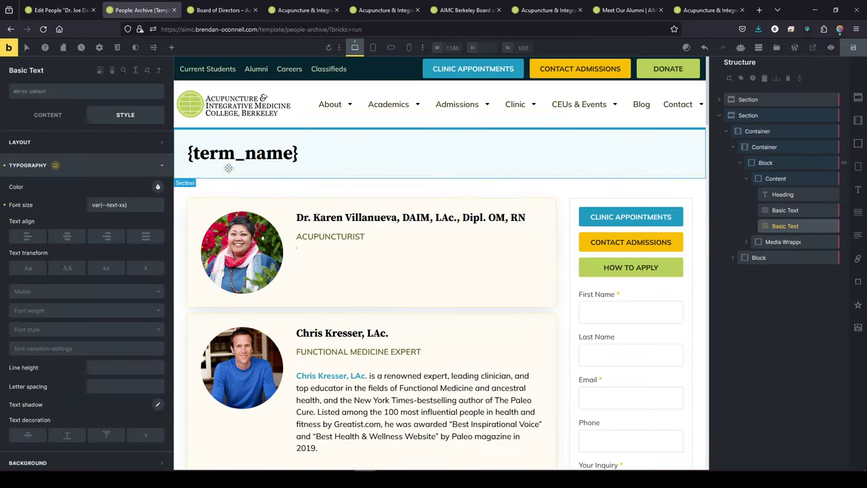
click(99, 48)
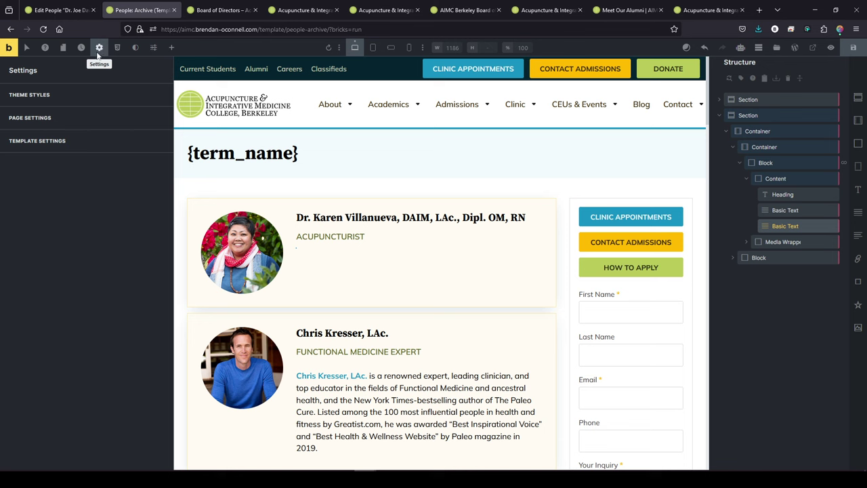
click(45, 141)
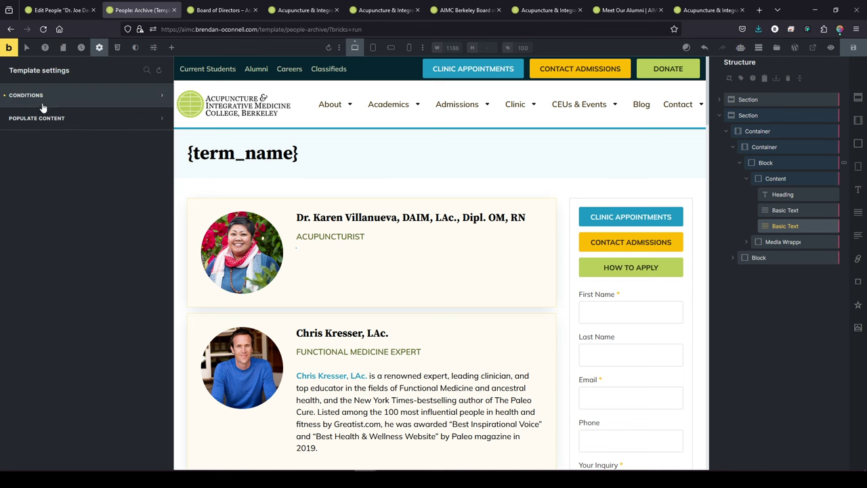
click(42, 103)
click(40, 144)
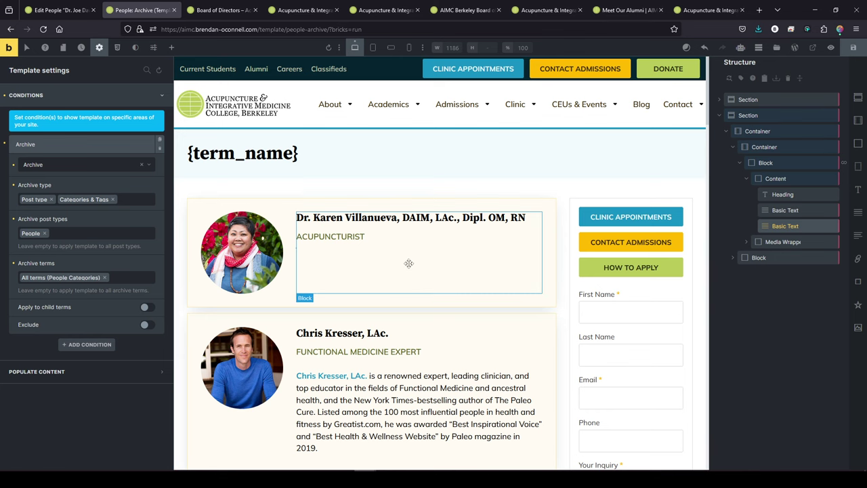
click(454, 261)
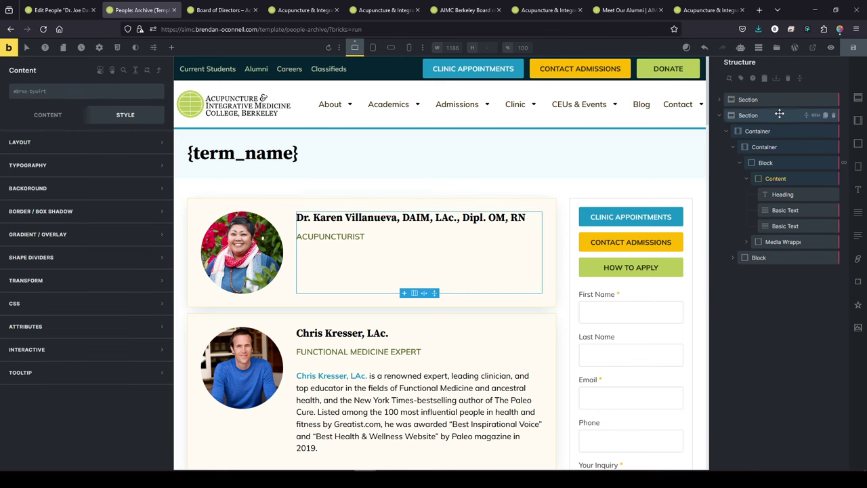
click(240, 154)
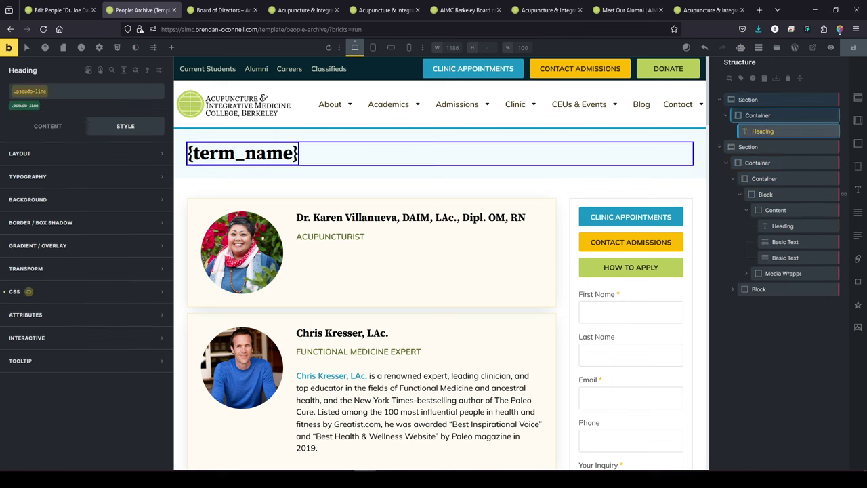
click(49, 126)
drag(60, 172, 2, 168)
click(52, 174)
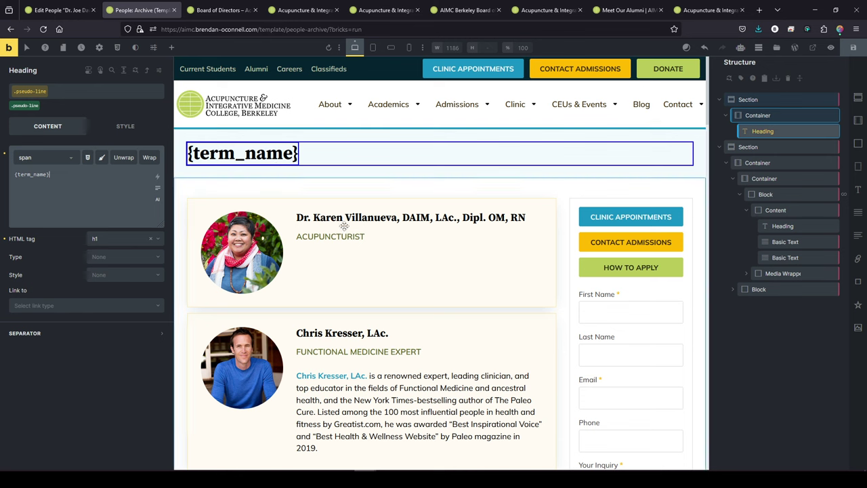
click(322, 217)
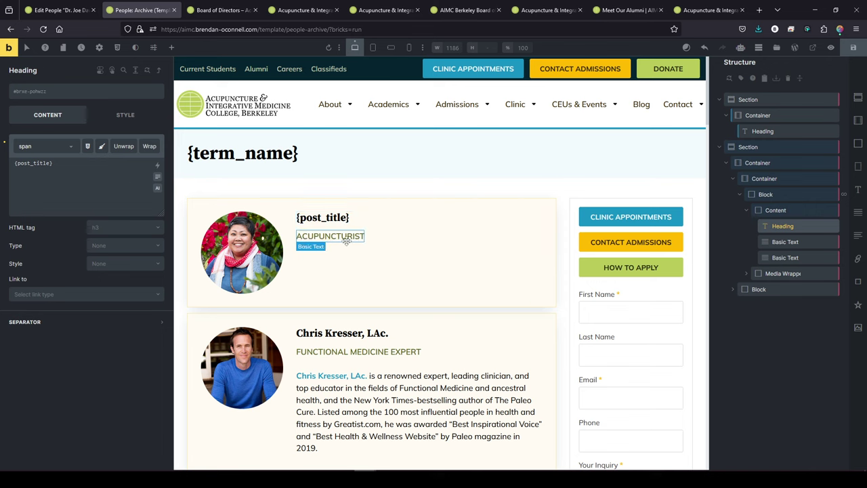
click(347, 239)
triple_click(29, 173)
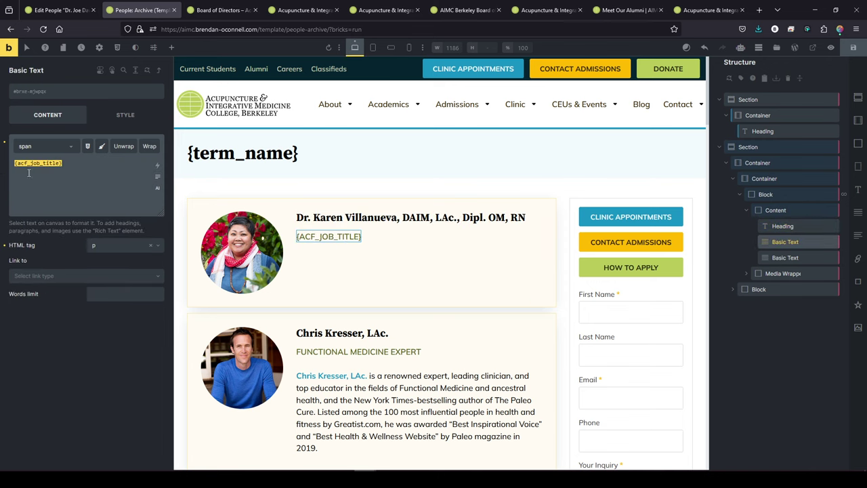
click(268, 259)
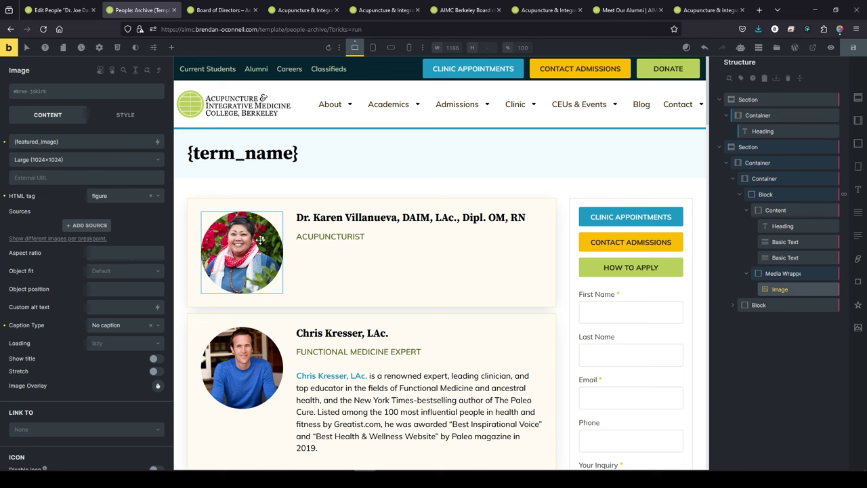
click(765, 195)
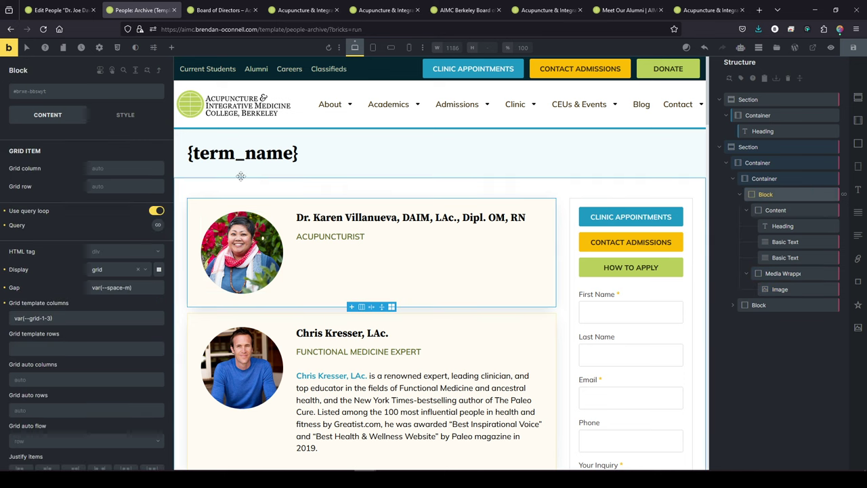
click(156, 227)
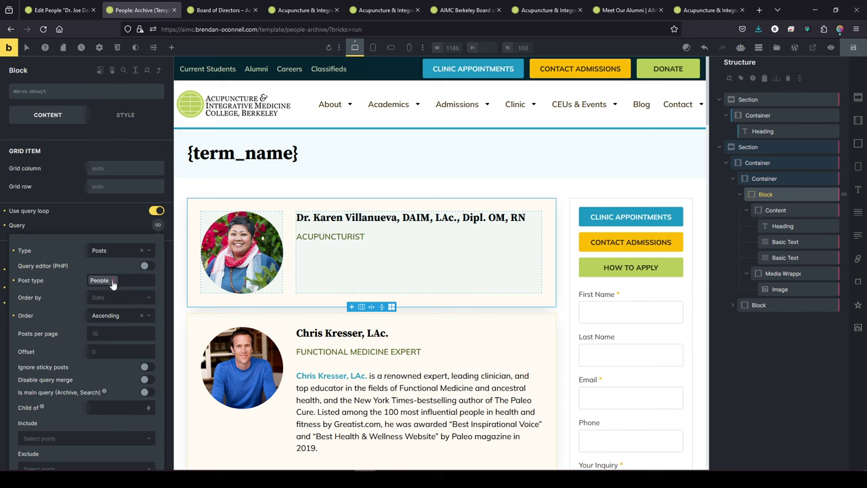
click(409, 187)
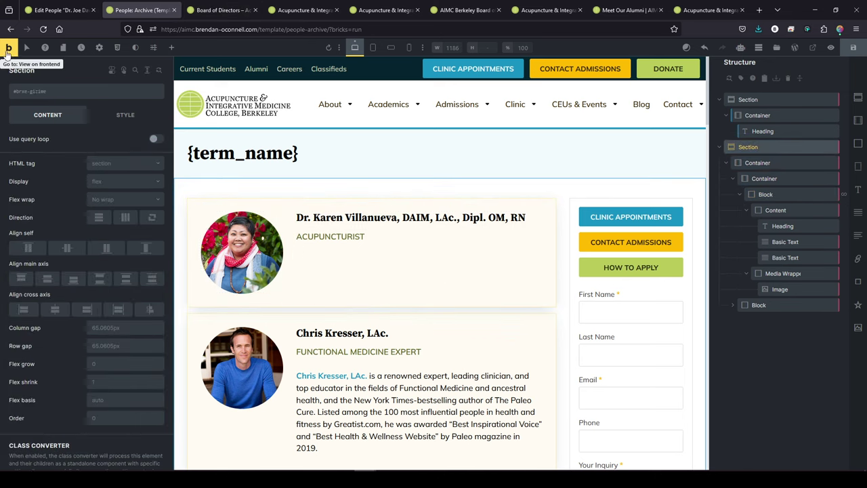
View the archive template on the live site and open the Board of Directors category page.
click(8, 48)
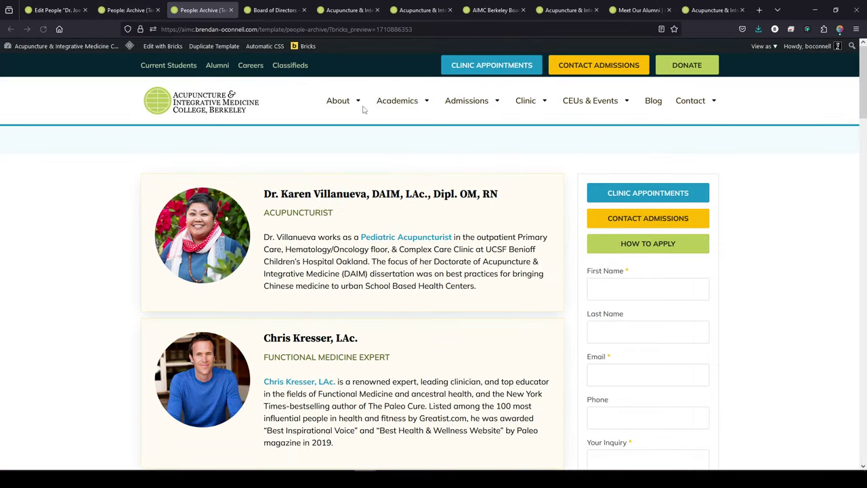
mouse_move(358, 110)
click(362, 207)
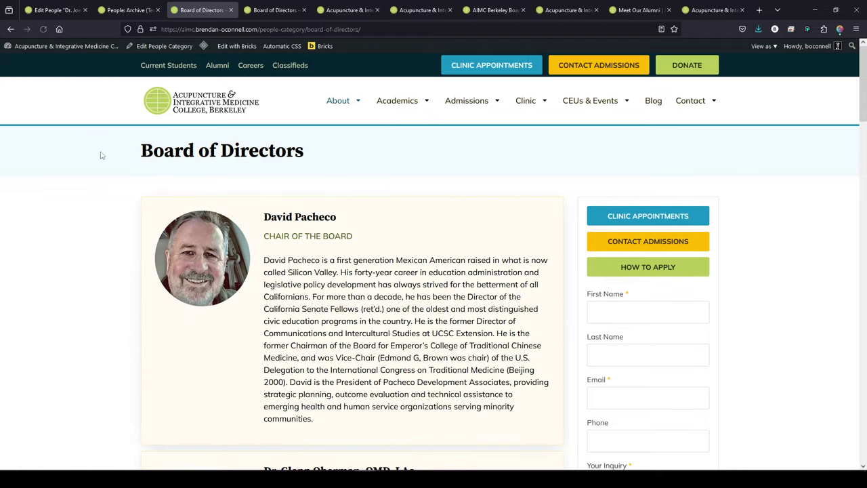
drag(131, 154, 312, 157)
click(368, 171)
Check the Clinic Faculty category page, then return to the builder tab.
mouse_move(528, 108)
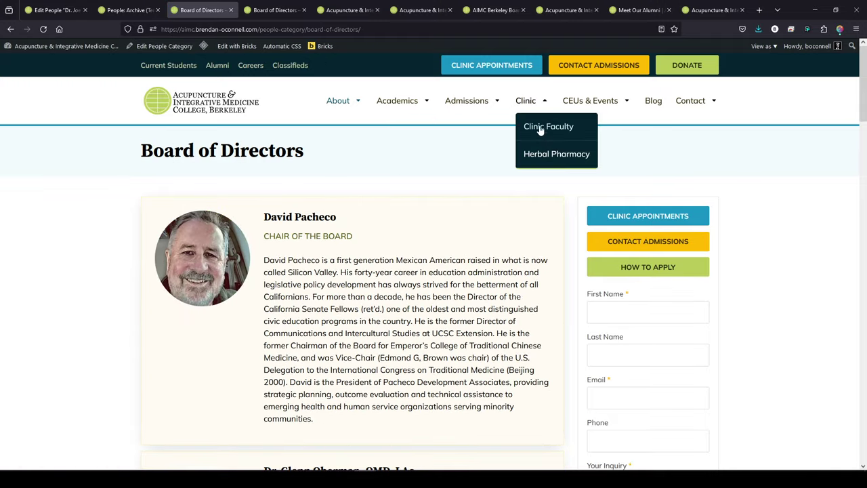
click(547, 123)
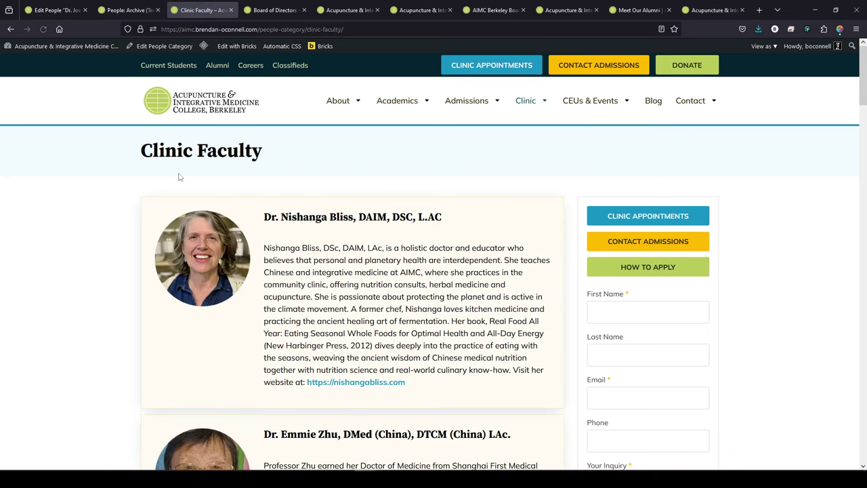
scroll(347, 278, down, 7)
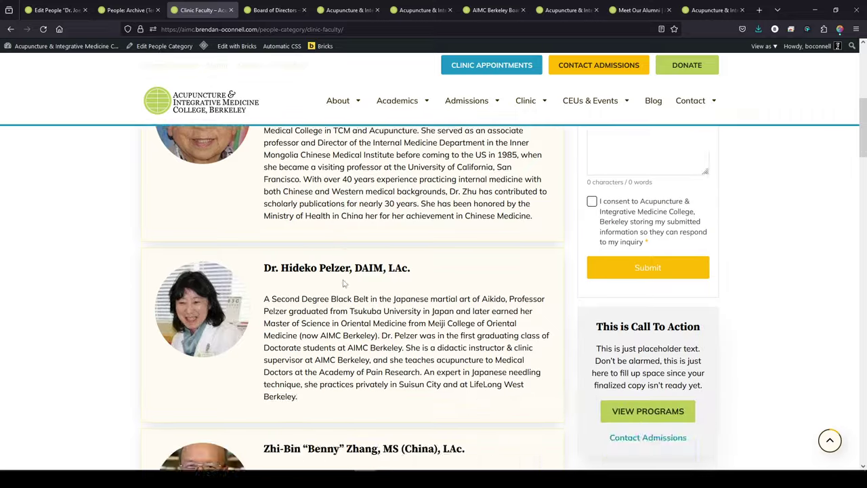
scroll(342, 278, up, 7)
mouse_move(399, 102)
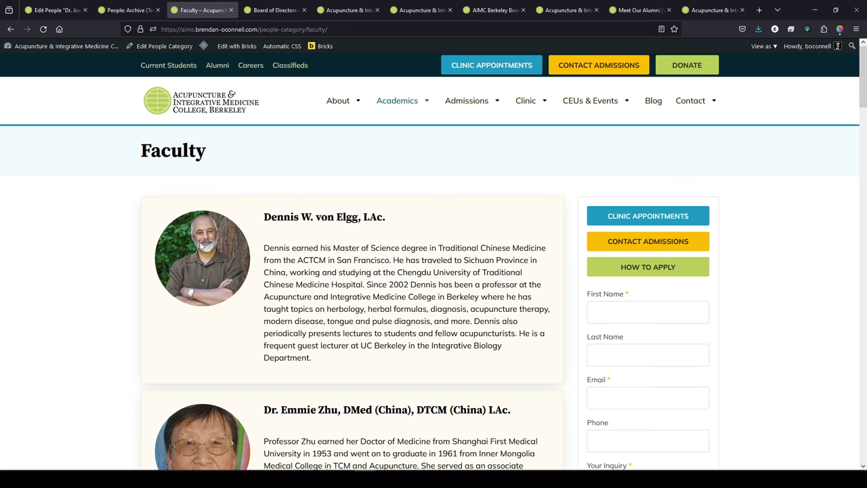
click(124, 11)
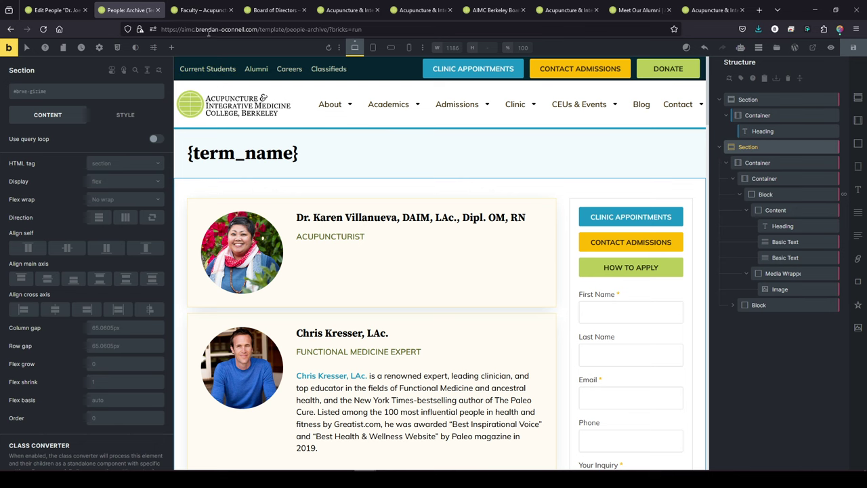
Select the person card block, its job title text and the bio text below it.
scroll(369, 306, down, 2)
scroll(369, 306, up, 2)
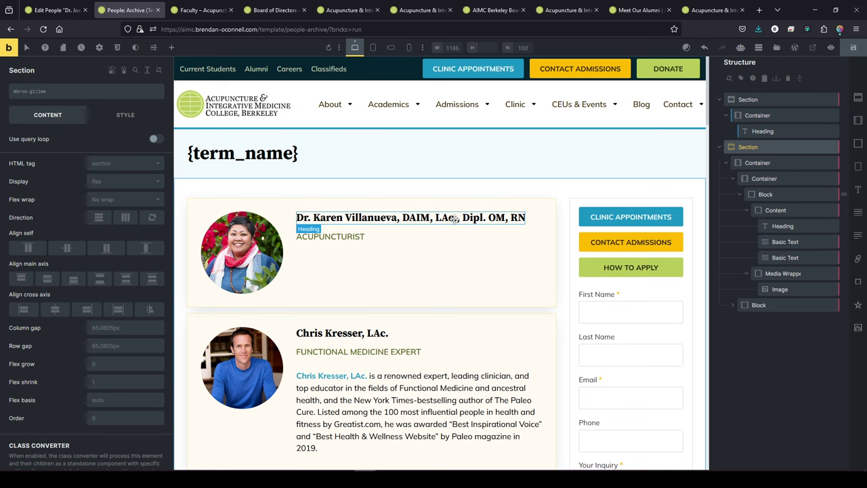
click(206, 211)
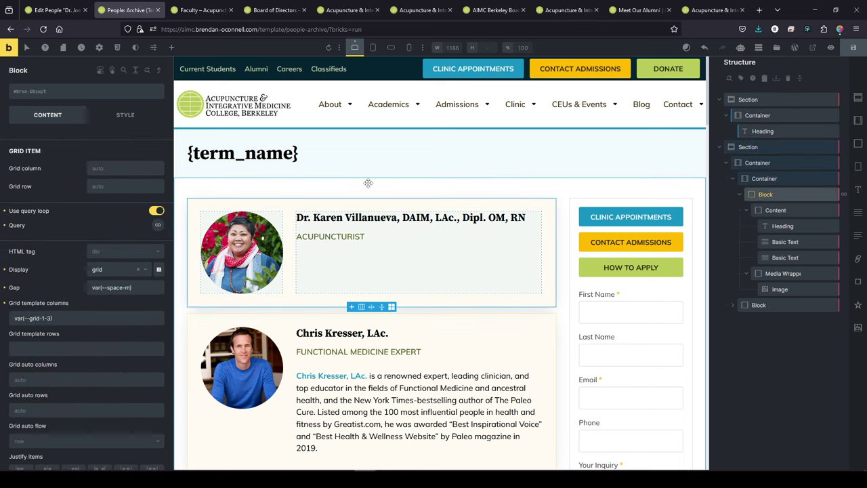
click(321, 237)
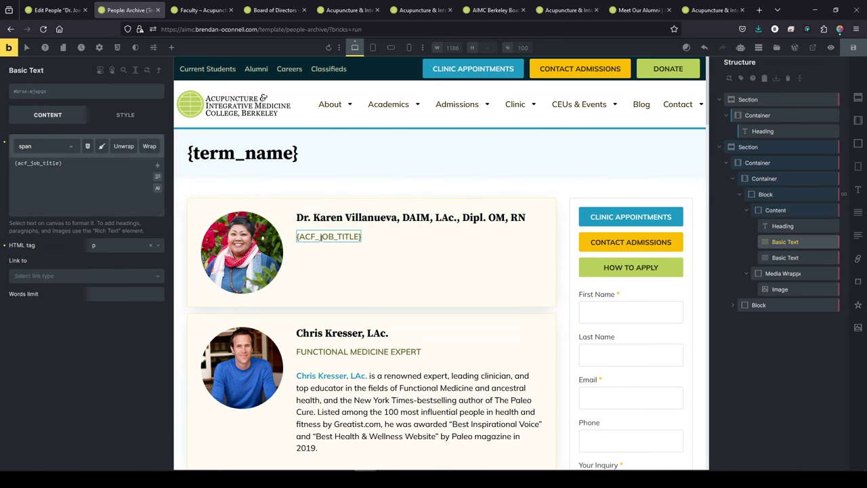
click(785, 257)
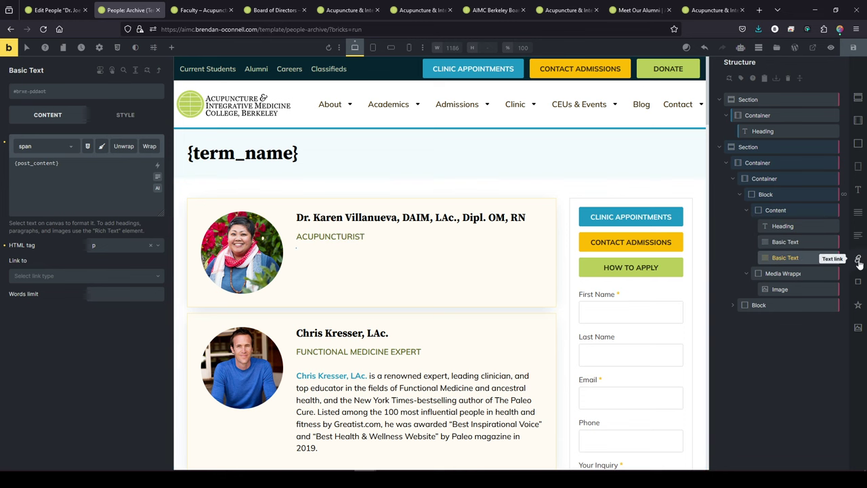
Add a button under the bio text with class btn--action and label 'Email Me'.
click(858, 281)
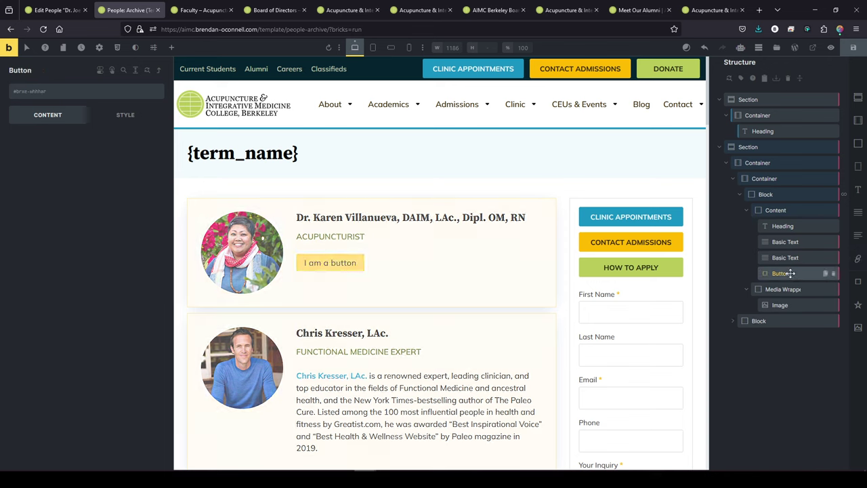
click(146, 91)
text(btn)
click(24, 215)
click(131, 106)
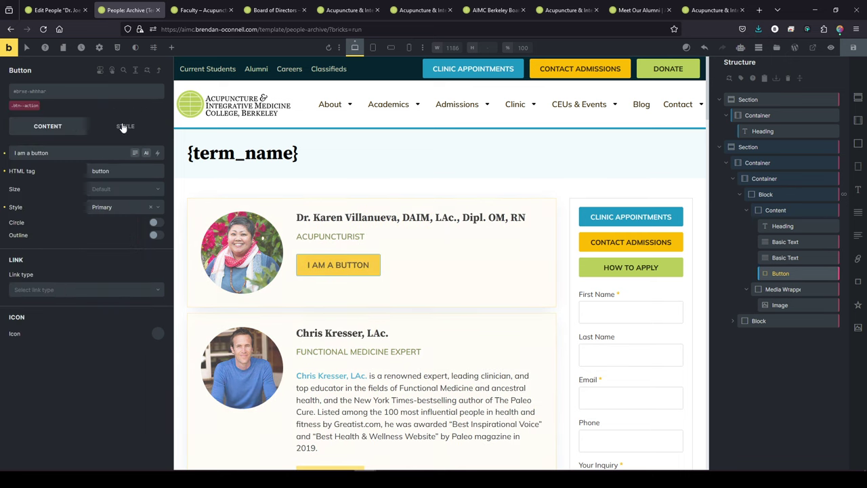
drag(103, 152, 3, 153)
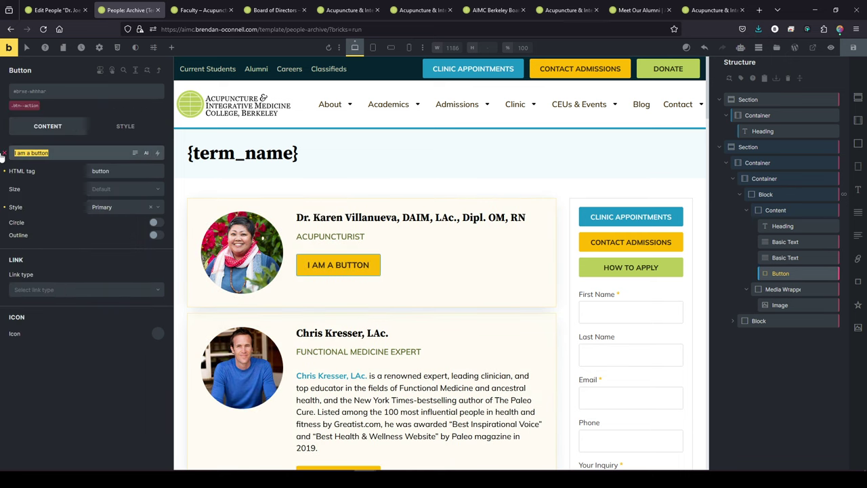
text(Email Me)
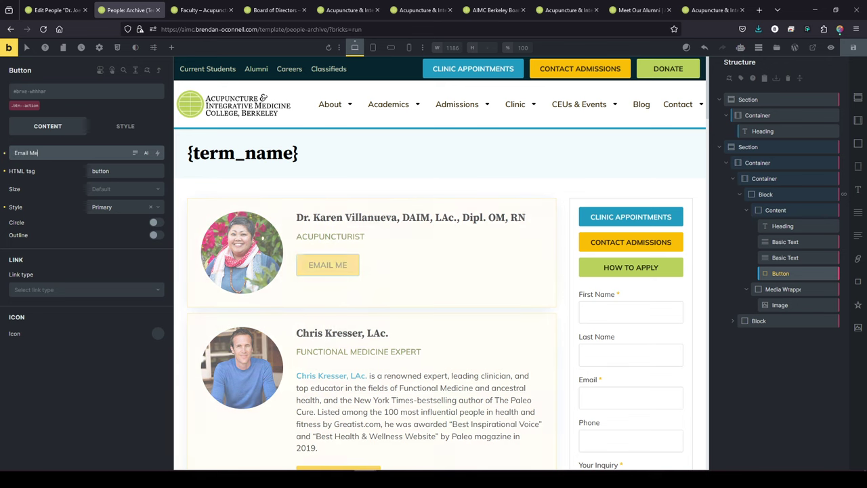
Set the button's link type to Dynamic Data and start the value with 'mailto:'.
click(57, 291)
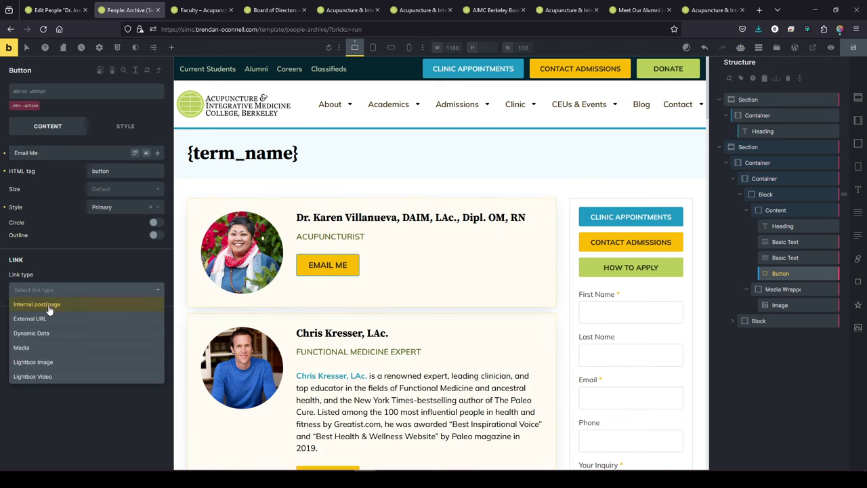
click(39, 334)
click(54, 291)
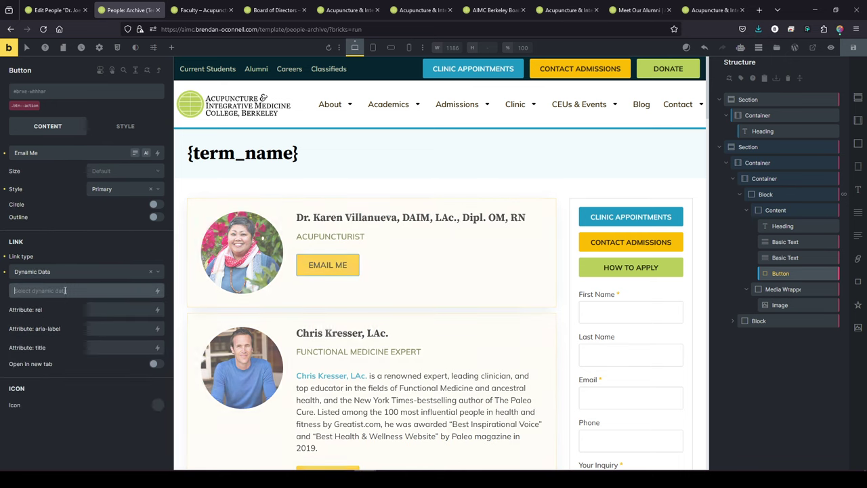
text(mailto:)
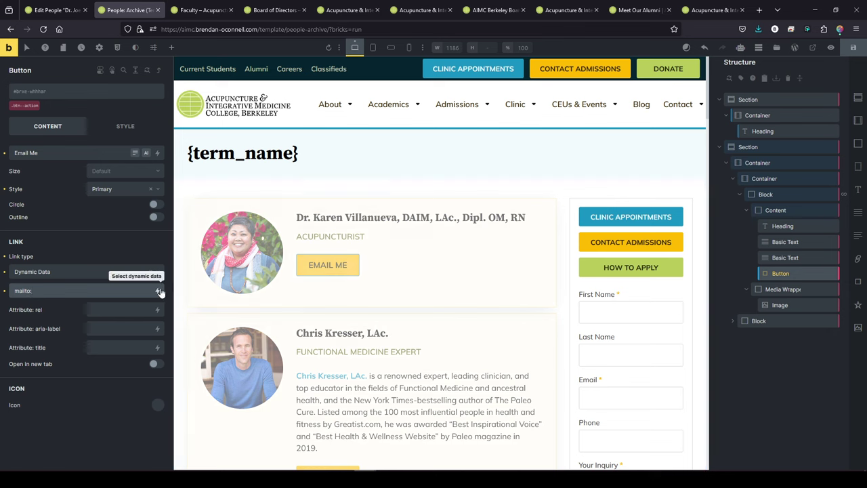
click(157, 290)
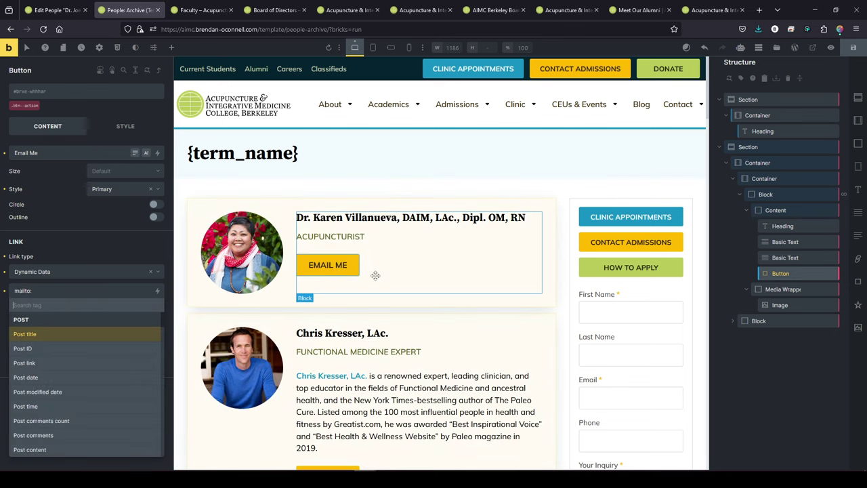
click(780, 271)
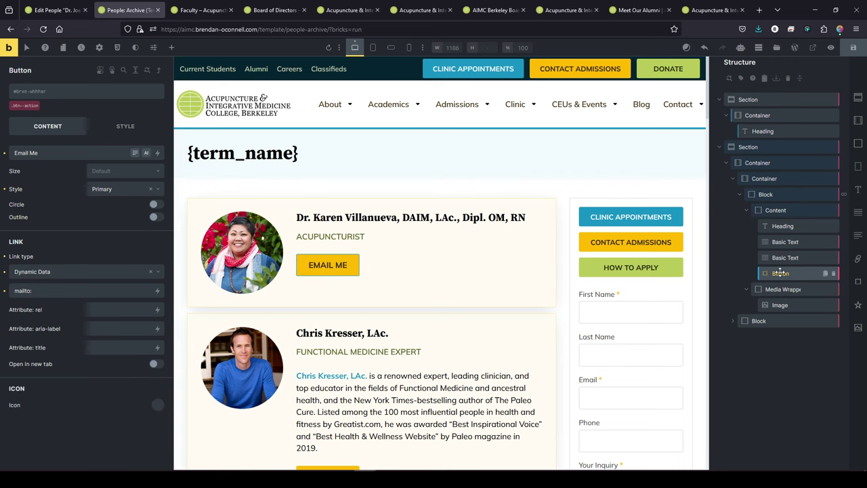
Insert the Social Icons Charlie template from the library, declining its theme style.
click(778, 49)
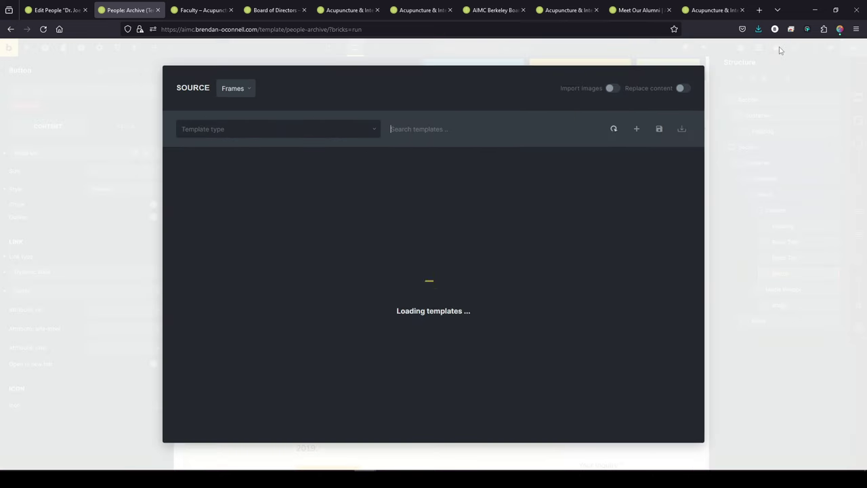
text(social)
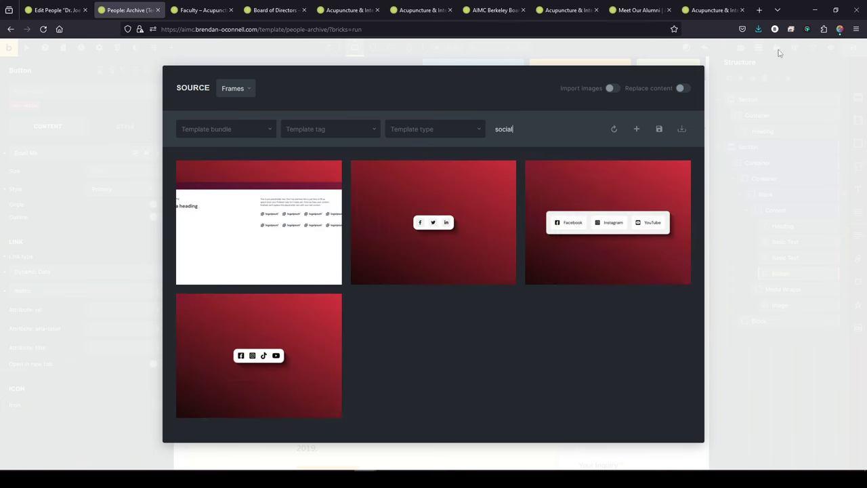
click(434, 230)
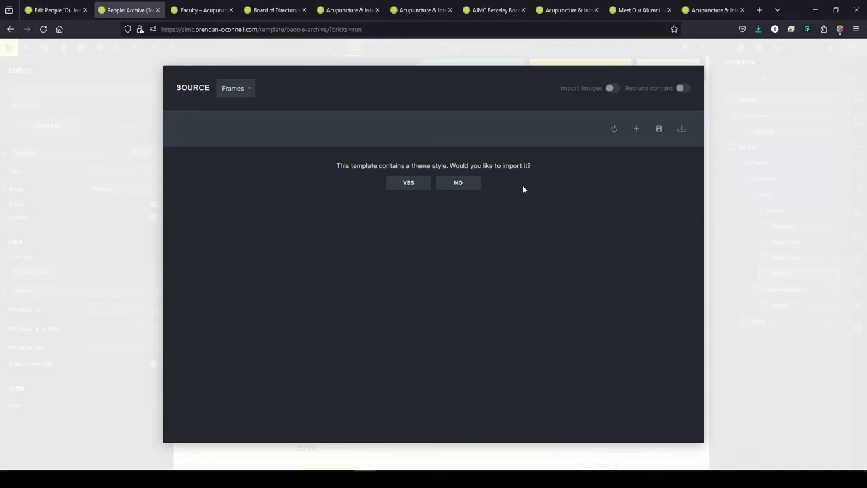
click(459, 182)
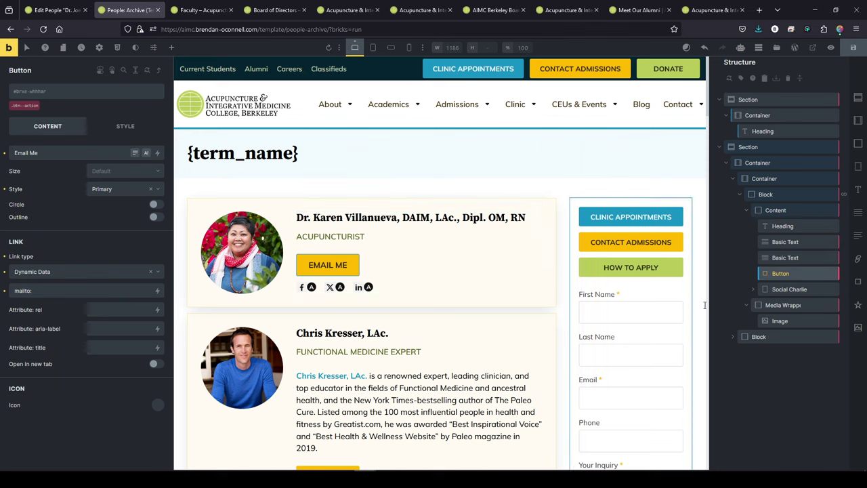
Give the first social icon an ACSS action-light background colour.
click(773, 290)
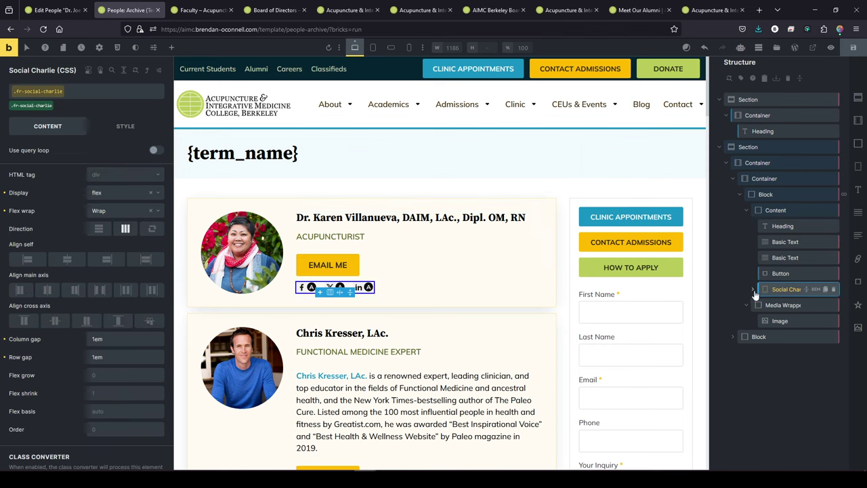
click(753, 289)
click(789, 305)
click(760, 305)
click(791, 320)
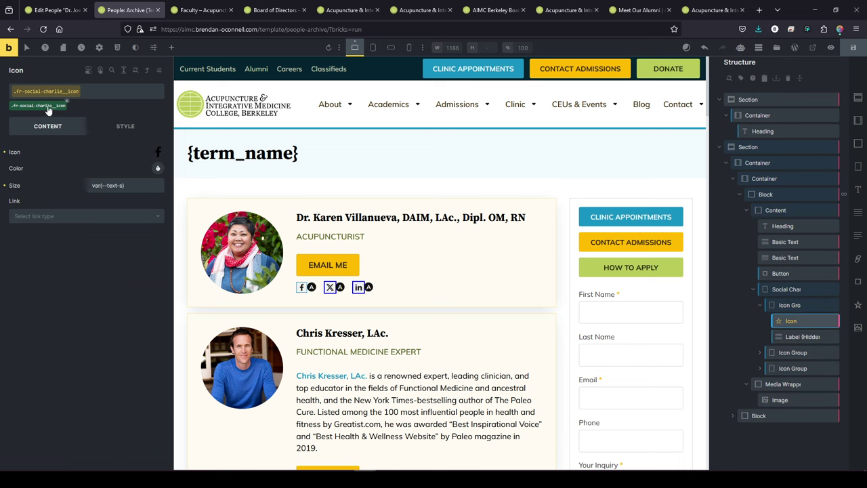
click(127, 126)
click(136, 200)
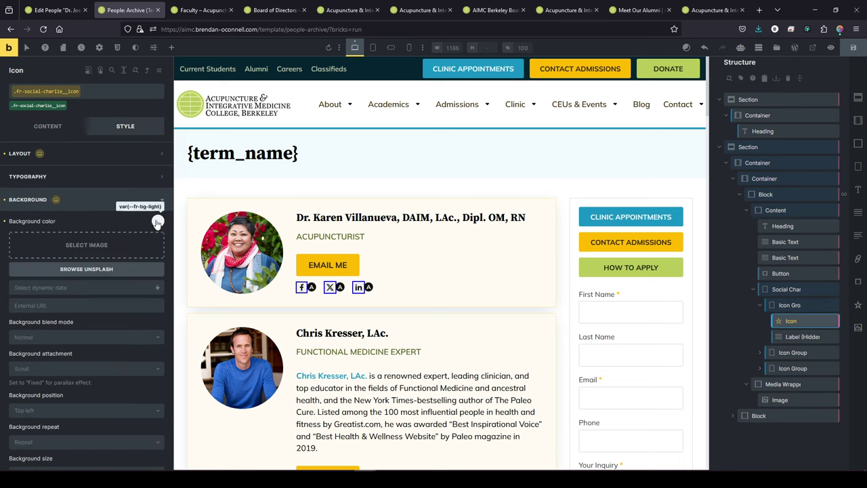
click(158, 224)
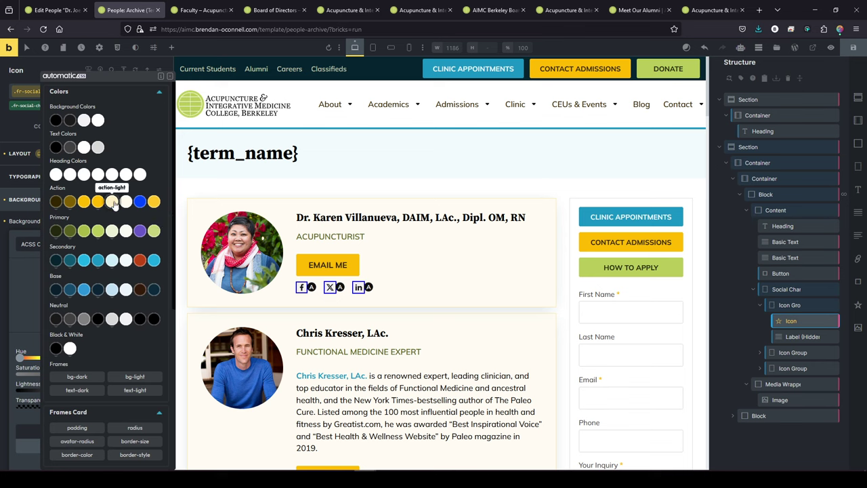
click(112, 202)
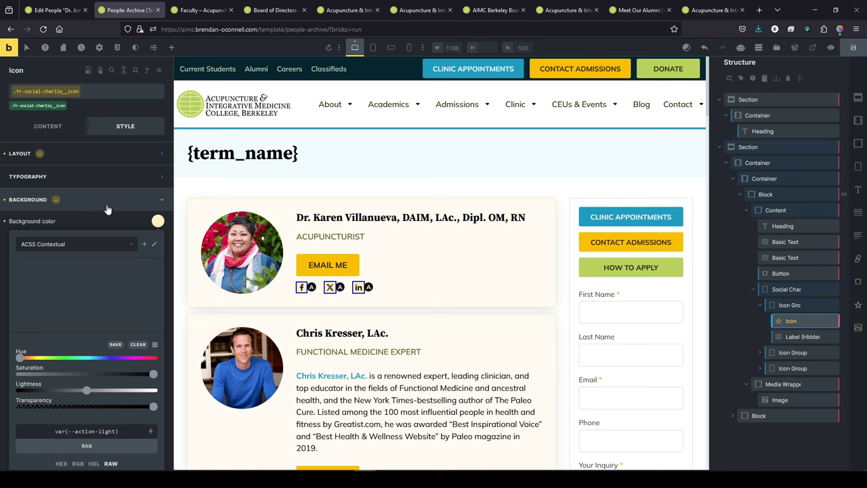
Set the icon's border radius to var(--radius-xl) on all corners.
click(73, 199)
click(69, 224)
click(158, 244)
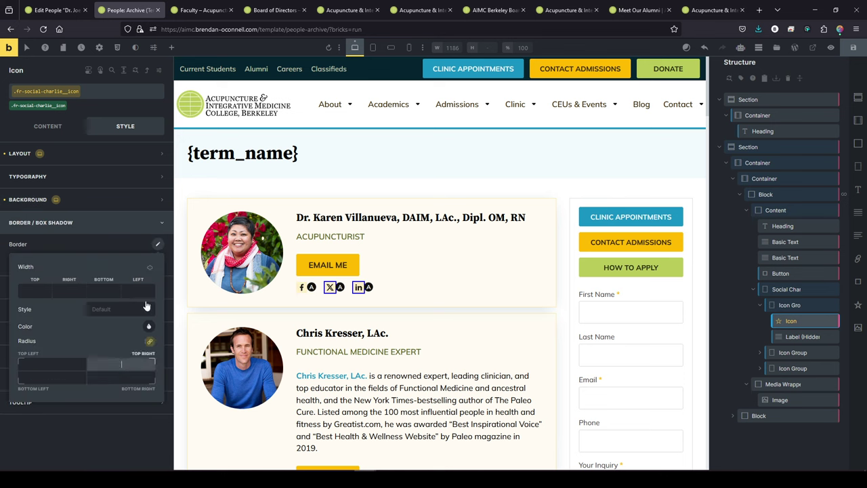
click(42, 363)
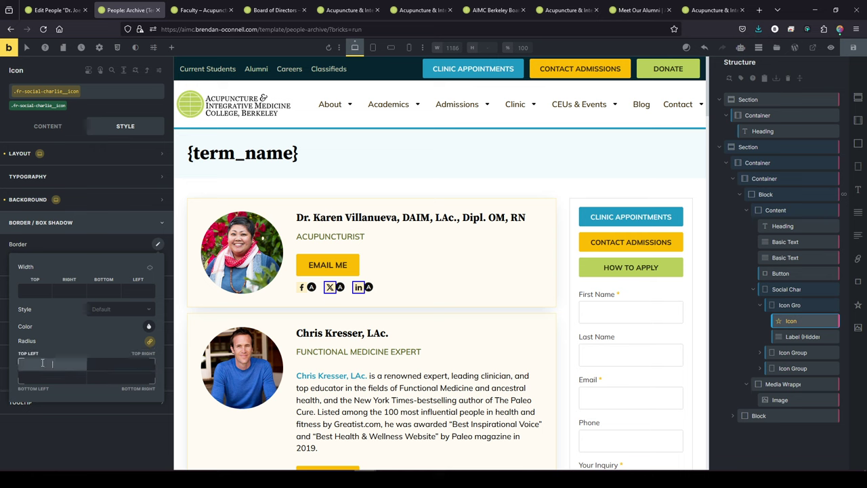
text(--radius-xl)
key(Return)
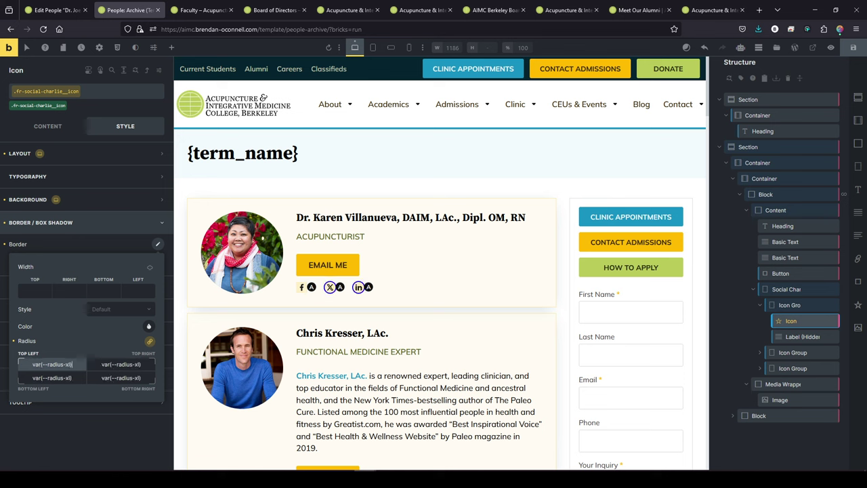
Save the People archive template.
click(853, 48)
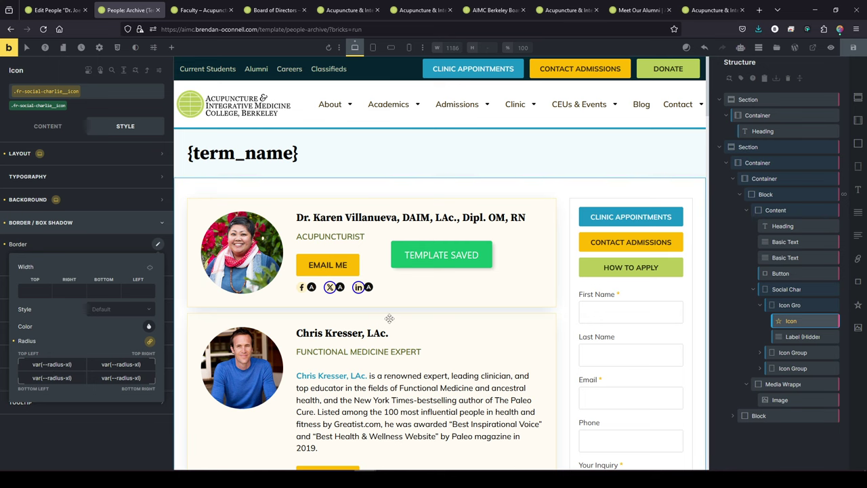
scroll(390, 319, down, 3)
scroll(356, 307, up, 2)
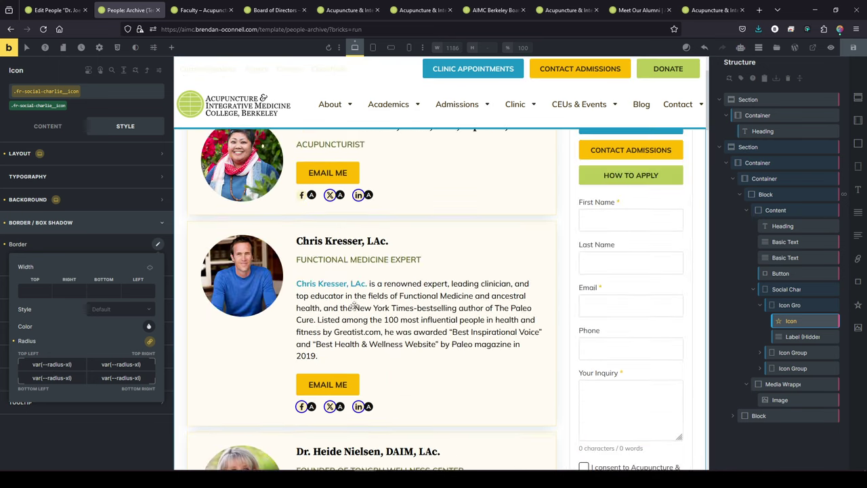
scroll(352, 307, up, 5)
Purge the LiteSpeed cache and recheck the icons on the reloaded Faculty page.
click(201, 10)
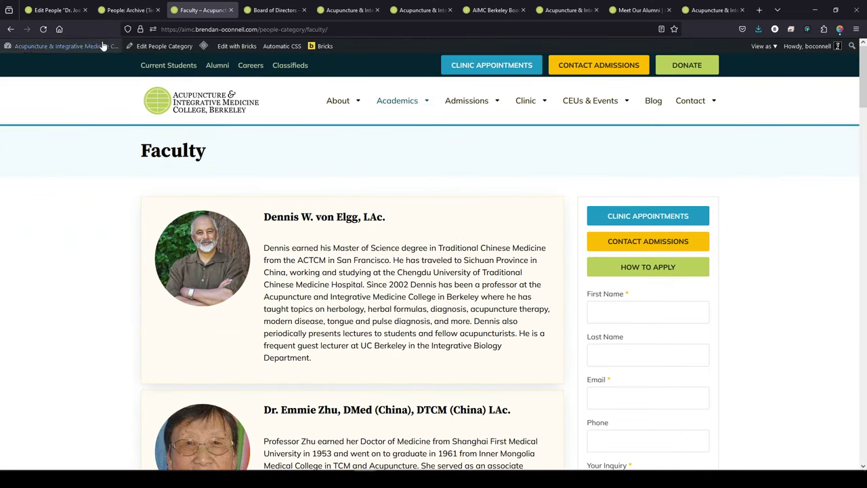
mouse_move(203, 46)
click(217, 87)
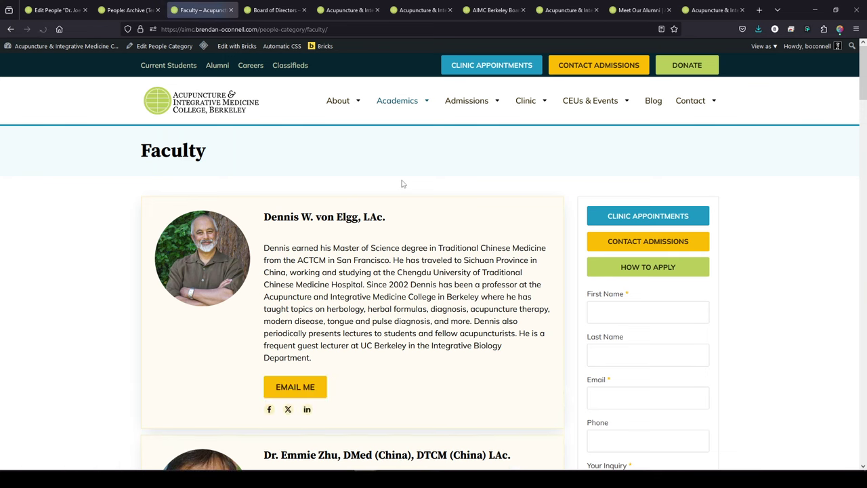
scroll(400, 190, down, 2)
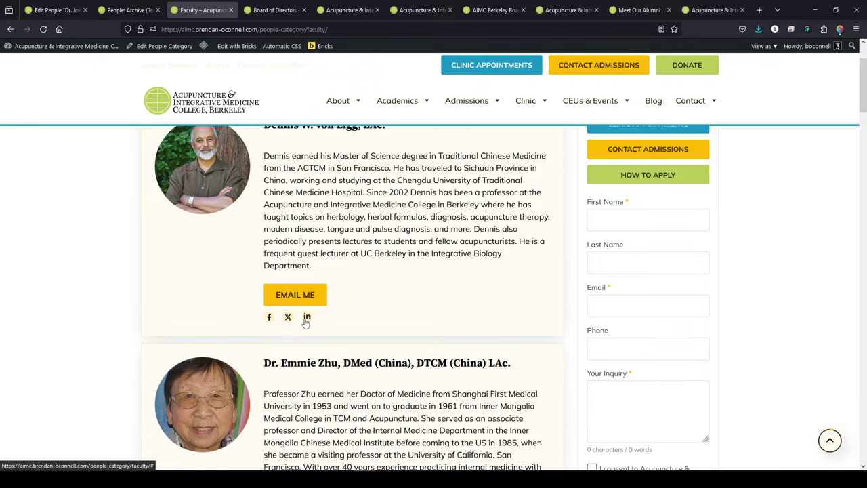
scroll(407, 324, down, 8)
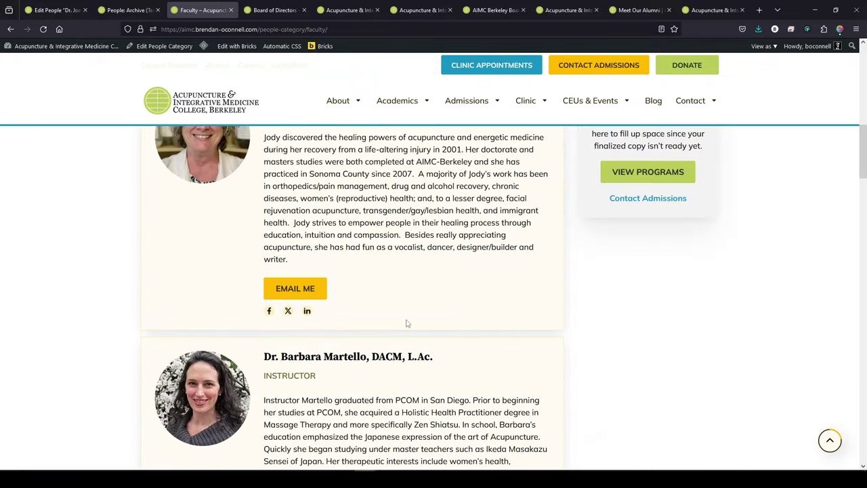
scroll(407, 324, up, 10)
drag(213, 163, 323, 162)
Open About > Board of Directors and scroll through its person cards.
mouse_move(358, 102)
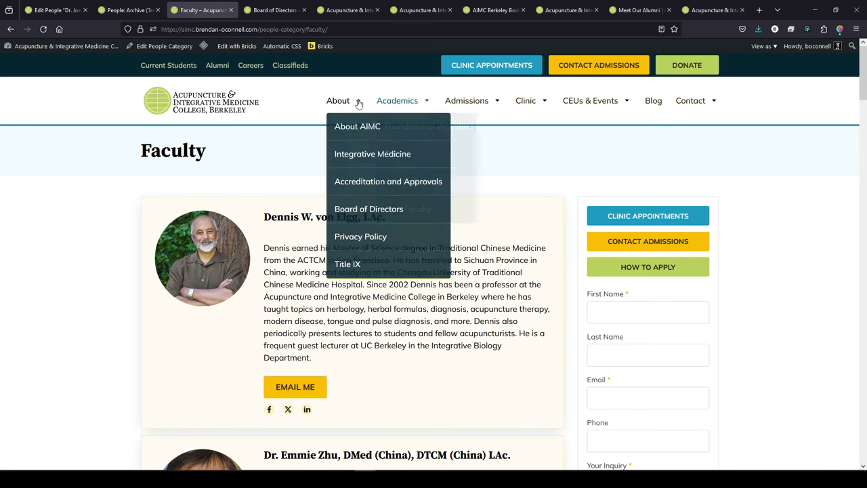
click(369, 209)
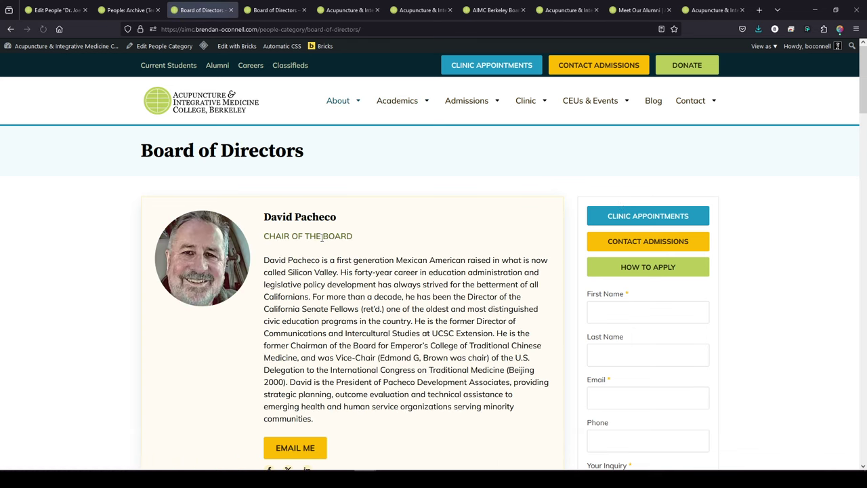
scroll(183, 352, down, 3)
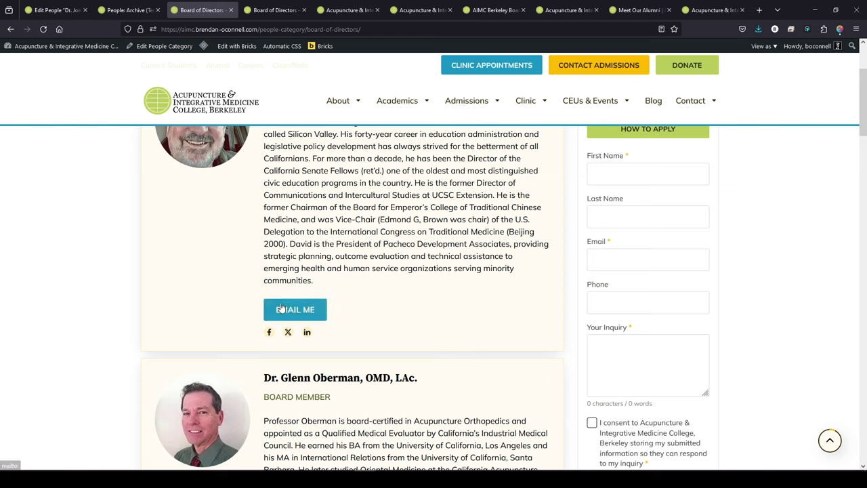
scroll(305, 333, up, 3)
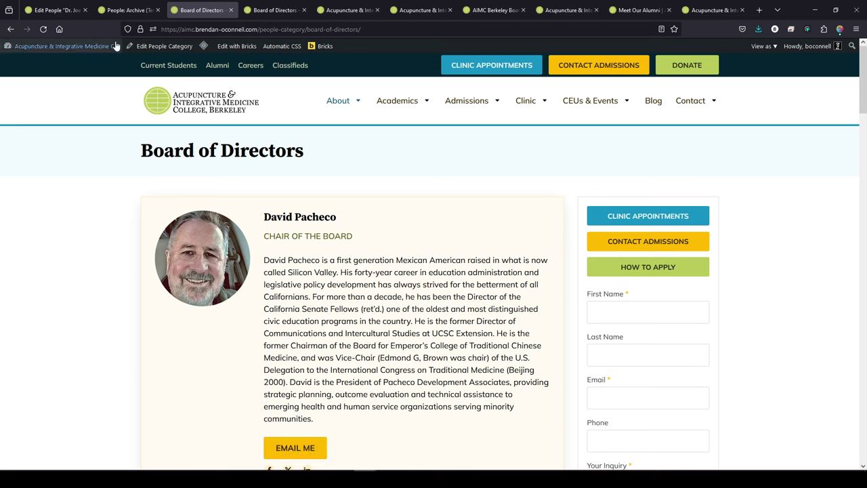
scroll(325, 285, down, 2)
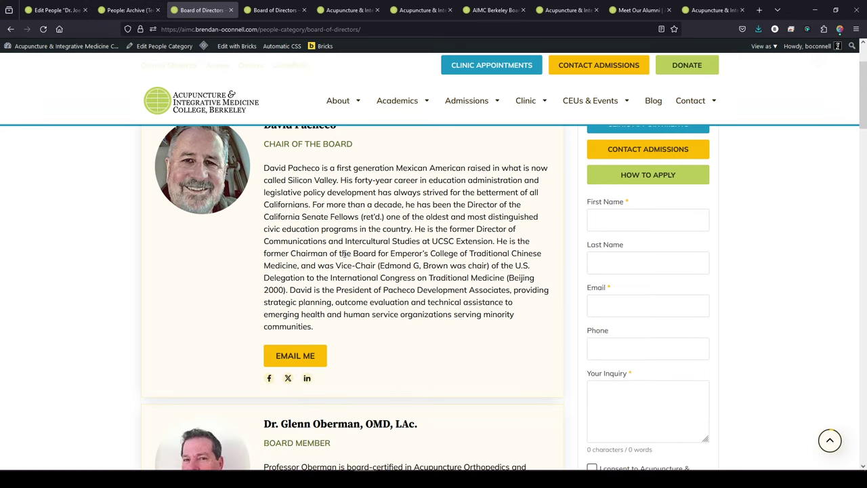
scroll(305, 312, up, 2)
scroll(287, 333, down, 3)
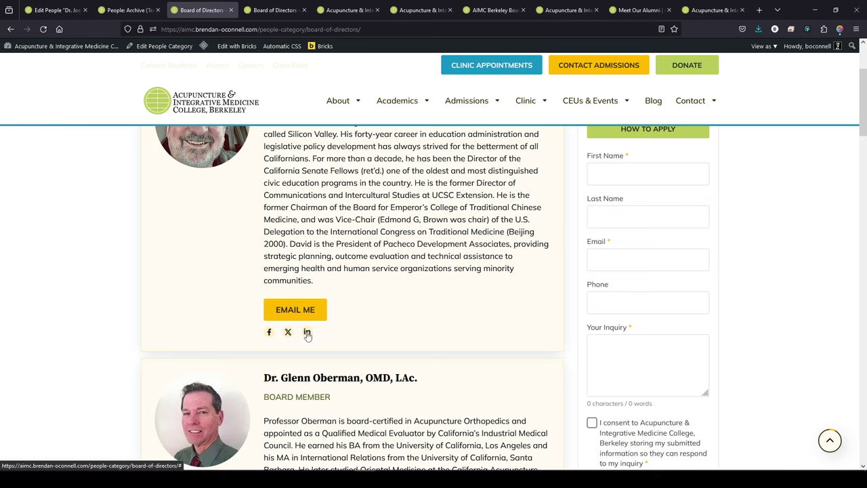
scroll(307, 332, up, 3)
Back in the People: Archive template, select Social Charlie and show its content settings.
click(133, 10)
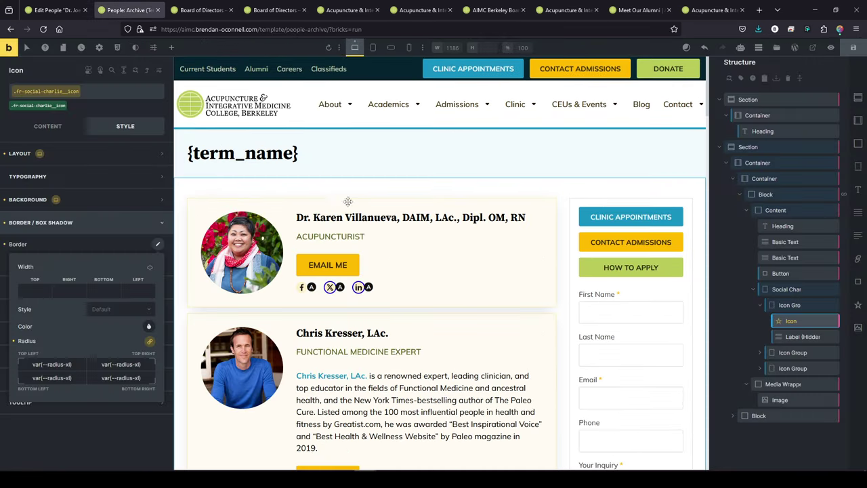
click(820, 290)
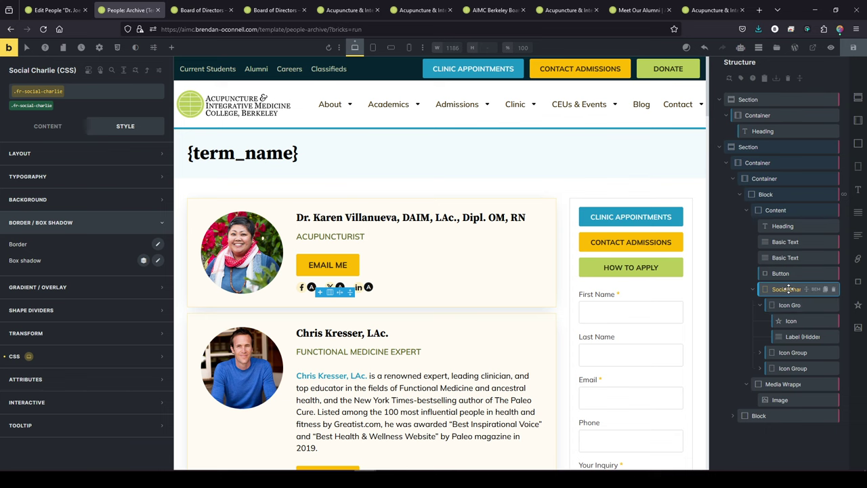
click(47, 126)
Add a Dynamic data condition on the social icons element using {post_terms_people-category}.
click(33, 106)
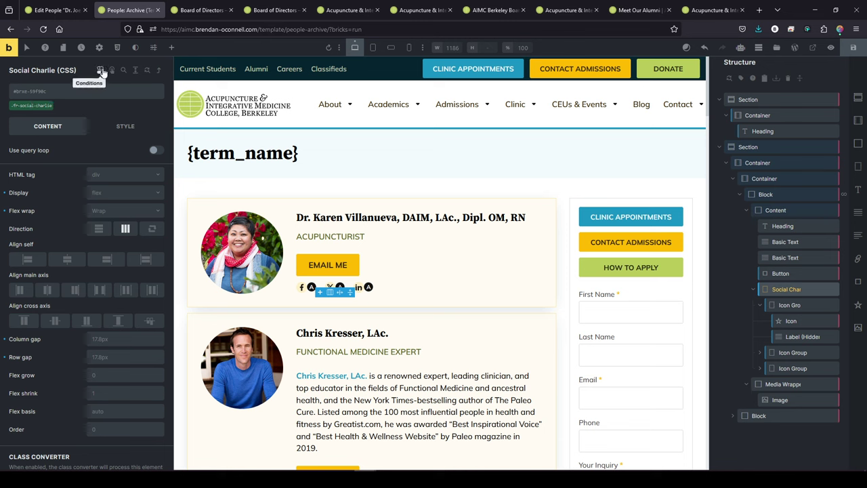
click(101, 70)
click(148, 95)
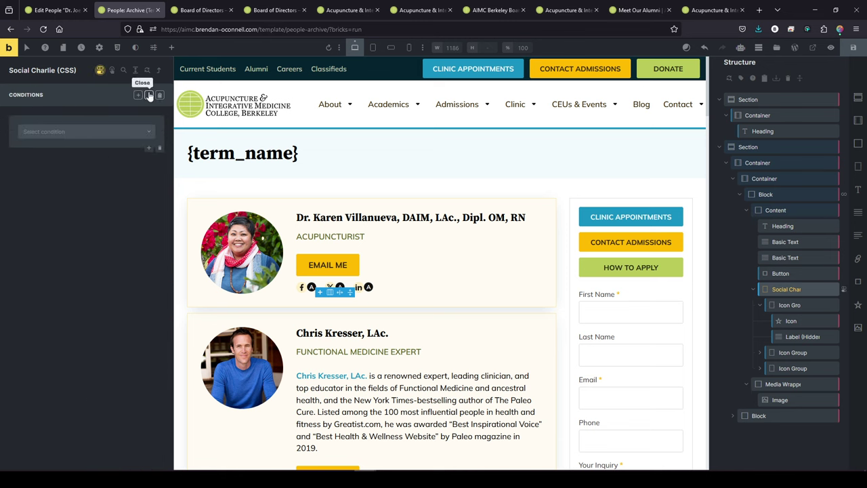
click(76, 134)
text(dy)
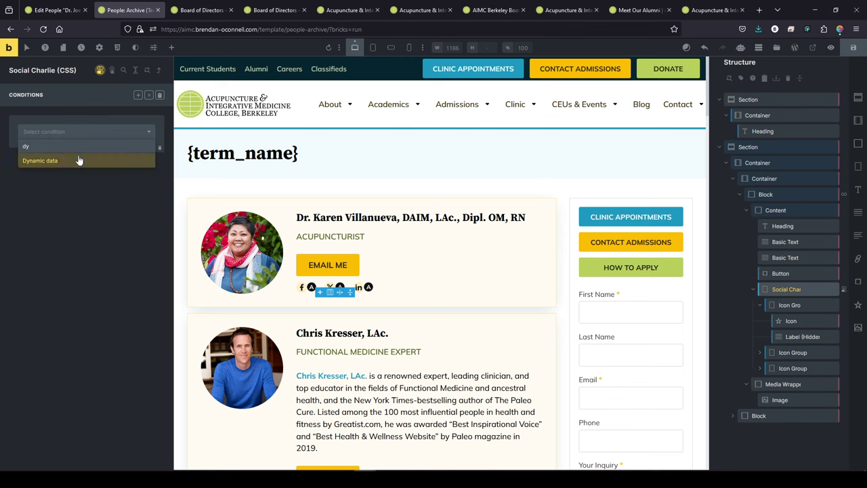
click(78, 160)
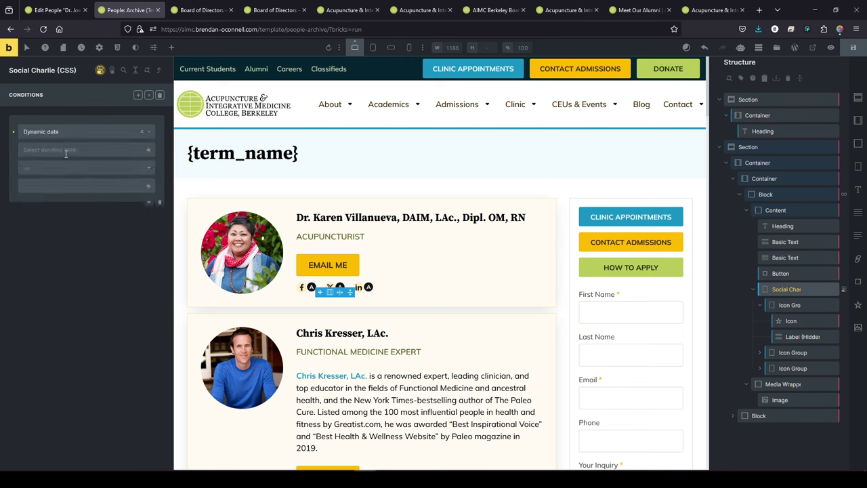
click(149, 153)
text(ter)
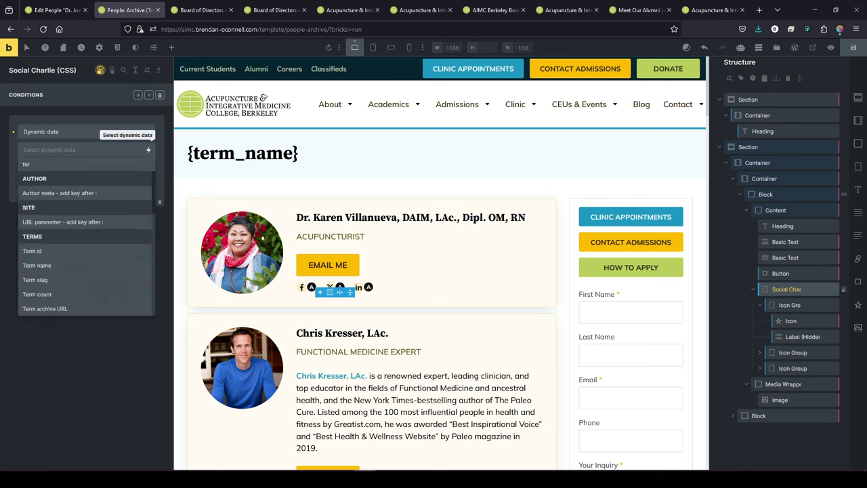
scroll(88, 227, down, 3)
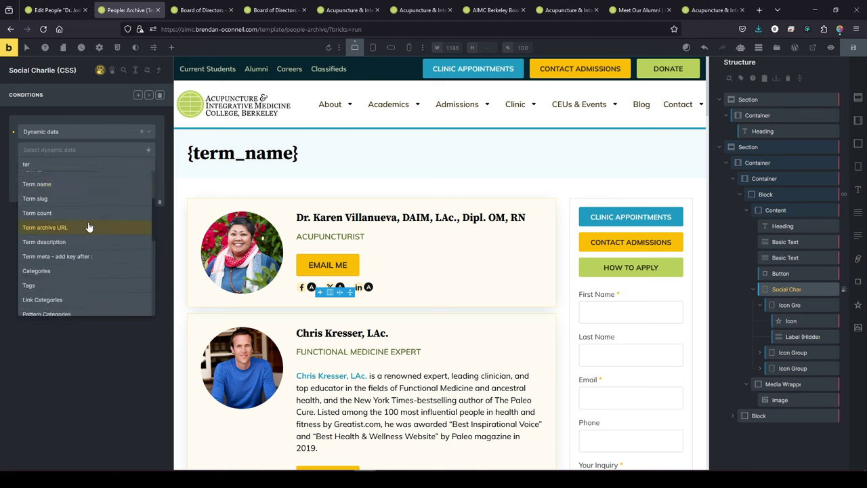
scroll(88, 227, down, 2)
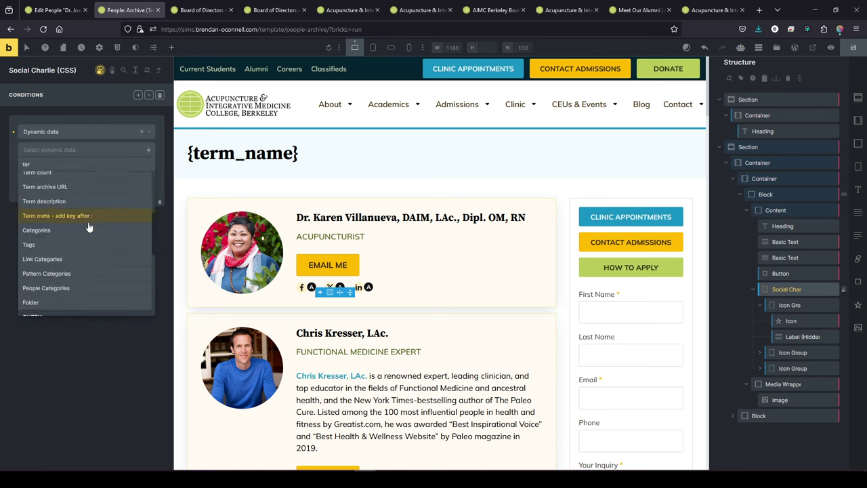
click(46, 286)
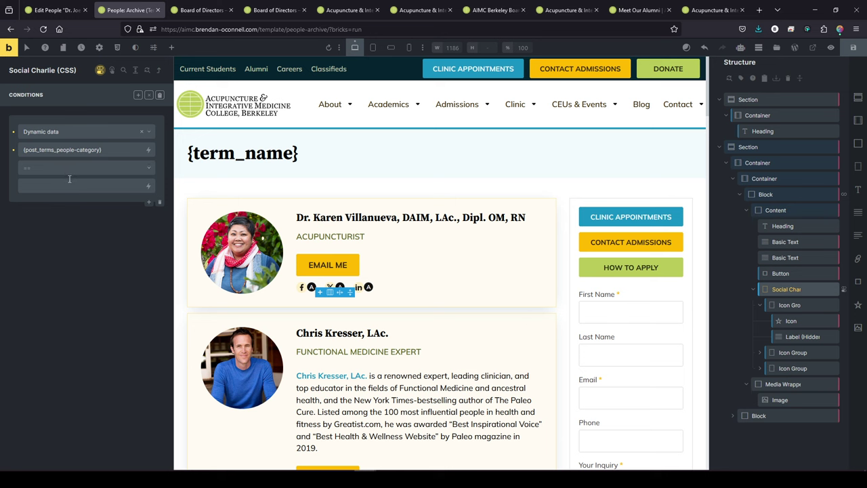
Set the condition operator to contains 'board' and save the People archive template.
click(68, 173)
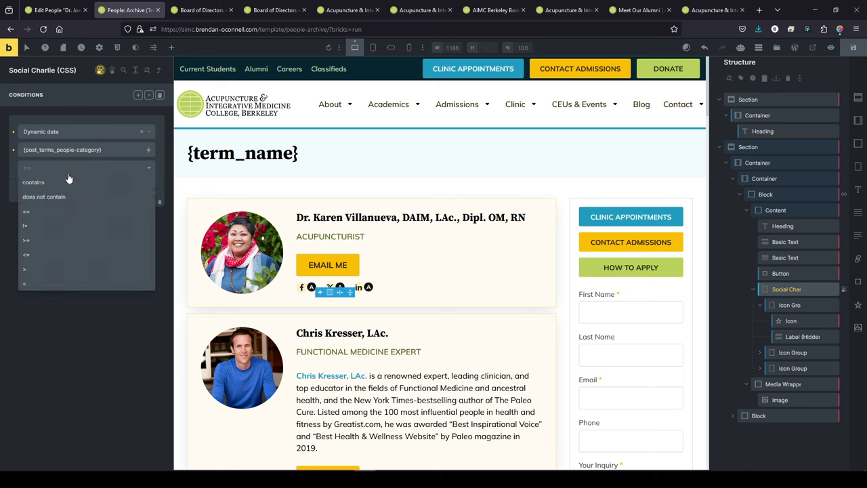
click(40, 225)
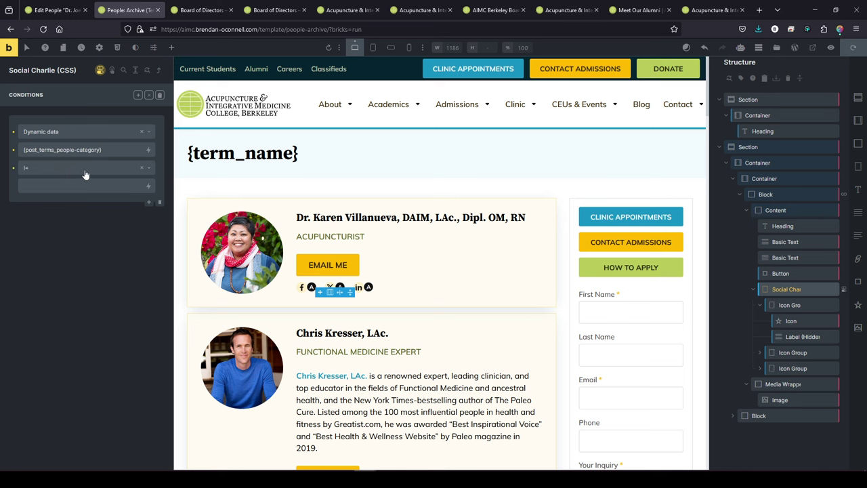
click(39, 169)
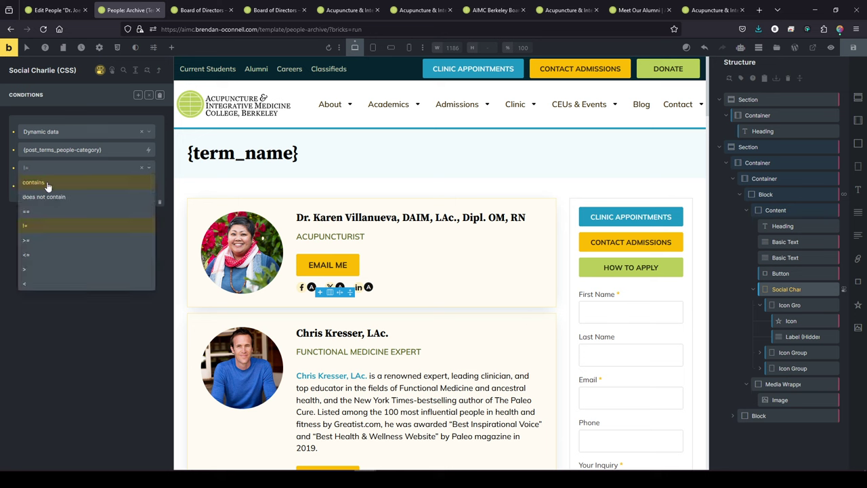
click(34, 183)
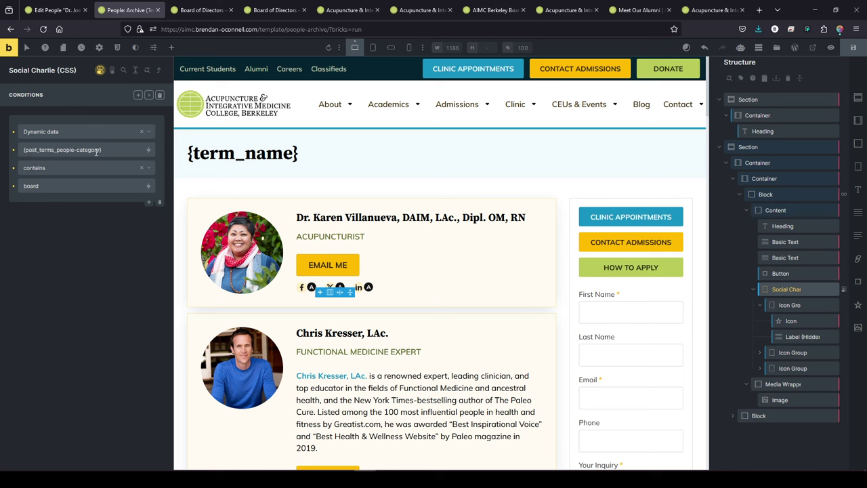
click(853, 48)
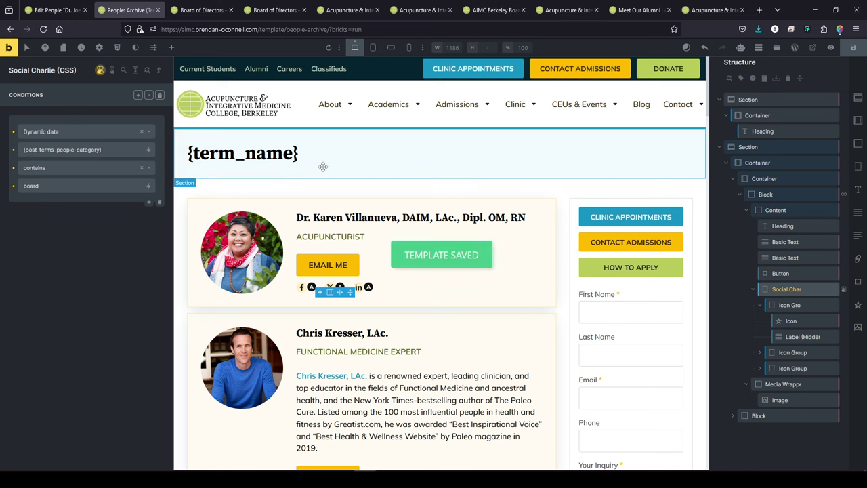
Purge all LiteSpeed cache, recheck the Board of Directors page, then return to the Bricks editor.
click(190, 9)
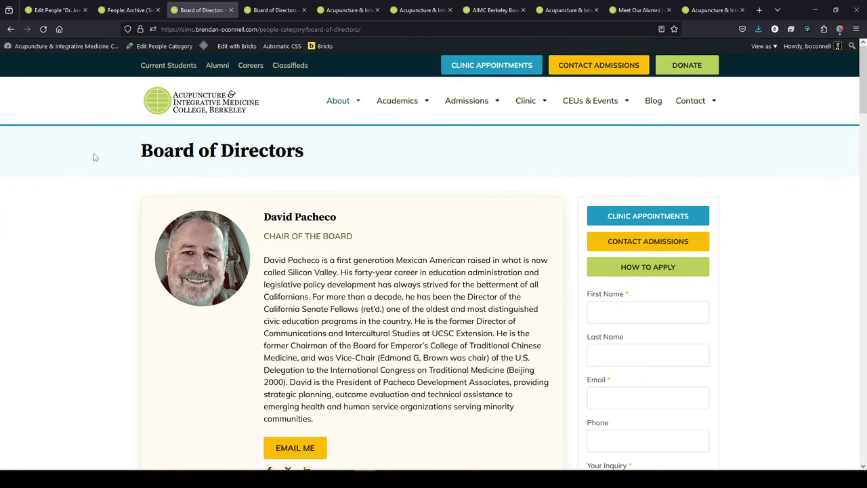
mouse_move(202, 47)
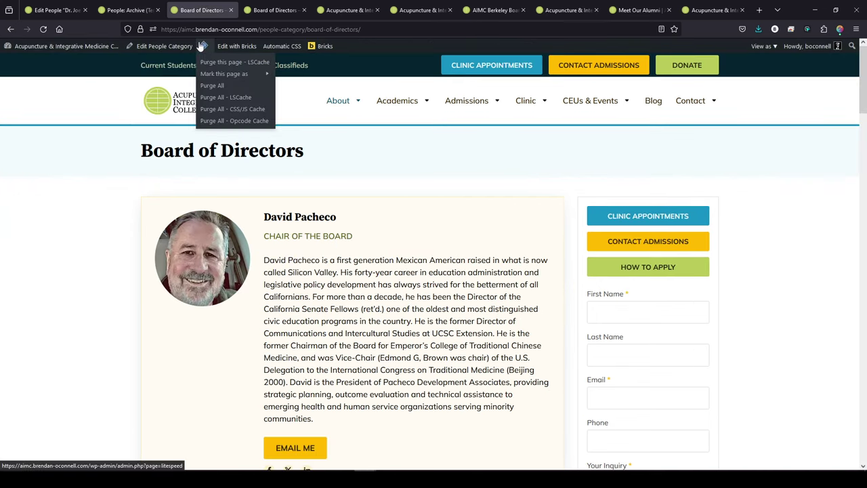
click(211, 89)
scroll(288, 284, down, 5)
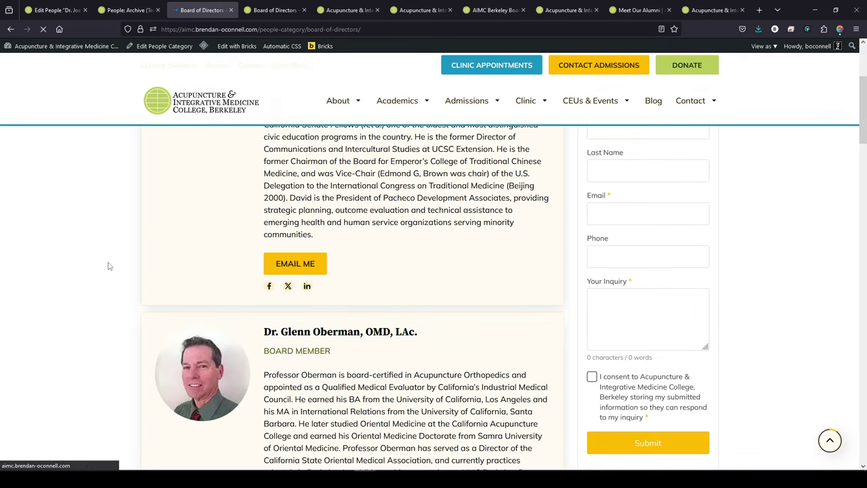
scroll(108, 264, down, 2)
scroll(112, 264, up, 2)
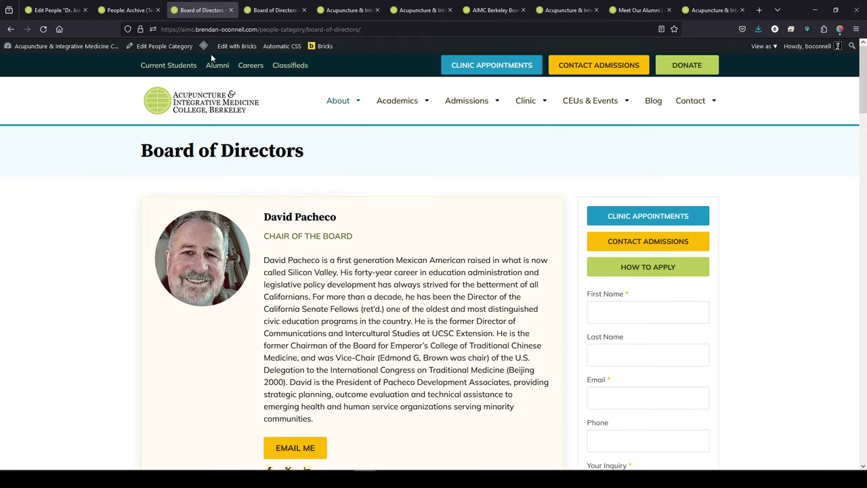
click(126, 10)
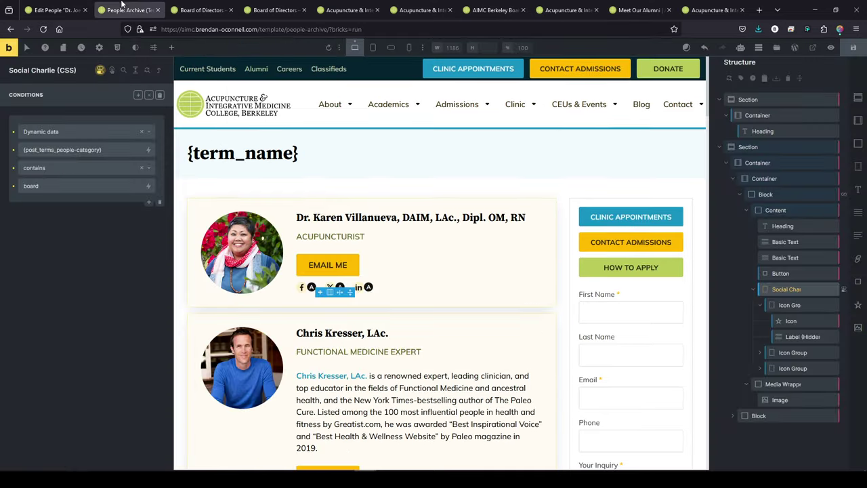
Change the condition to {post_terms_people-category} does not contain 'board' and save the template.
click(46, 172)
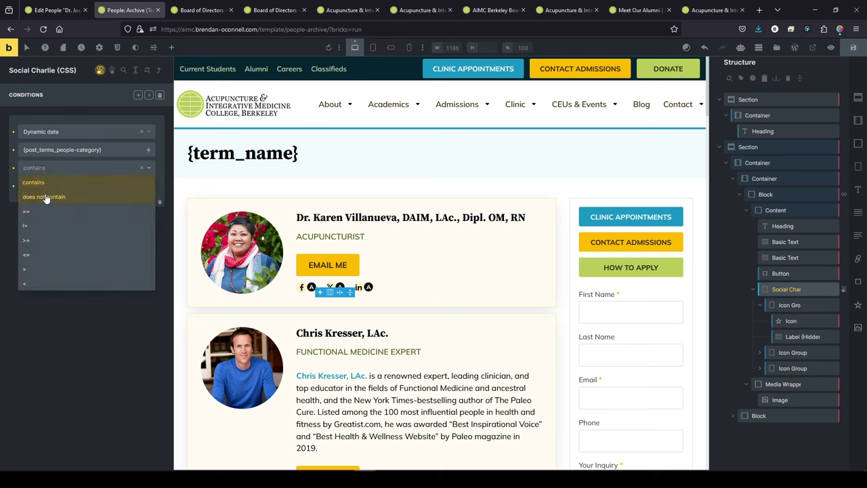
click(44, 195)
click(853, 47)
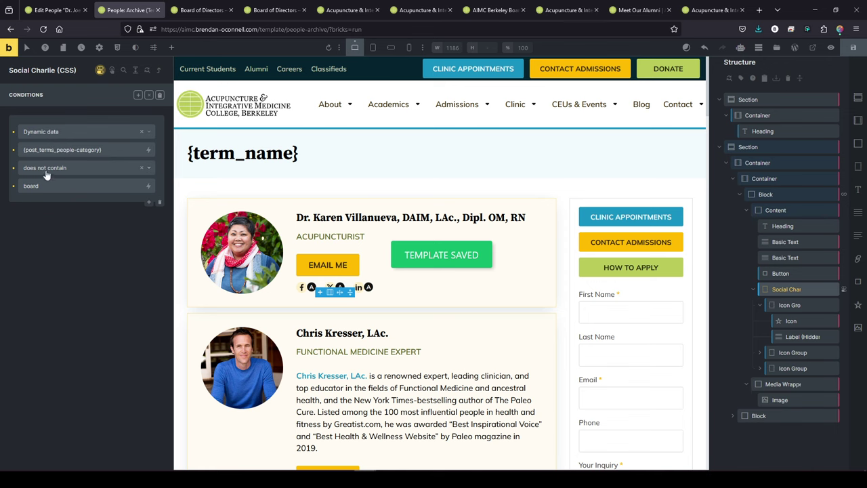
Purge all LiteSpeed cache and confirm the social icons are gone on Board of Directors.
click(201, 11)
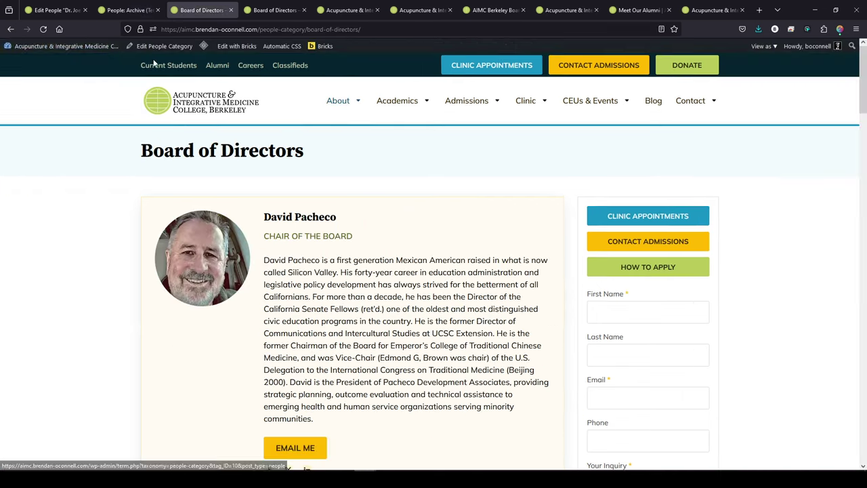
mouse_move(202, 48)
click(211, 86)
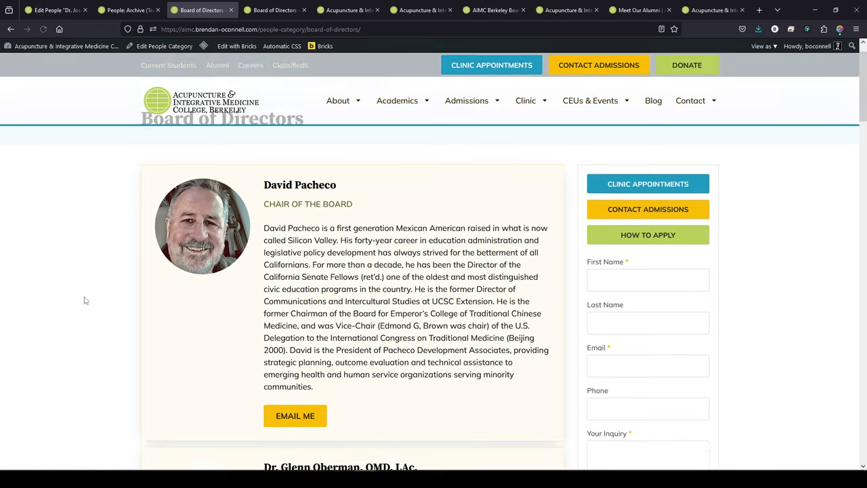
scroll(88, 300, down, 2)
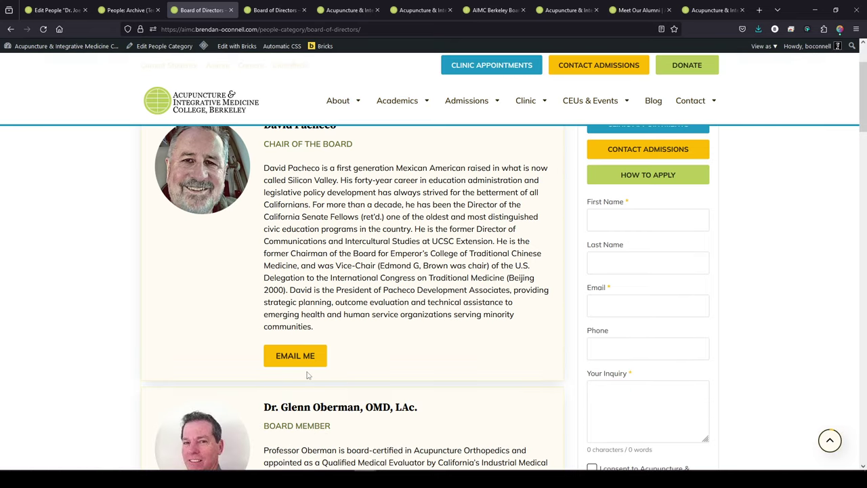
scroll(313, 319, up, 2)
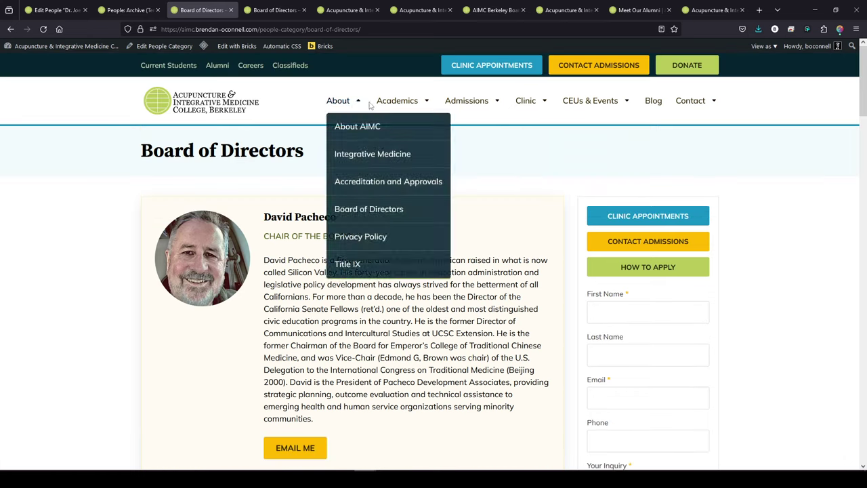
Check that social icons still appear on the Core Faculty and Clinic Faculty pages.
mouse_move(430, 109)
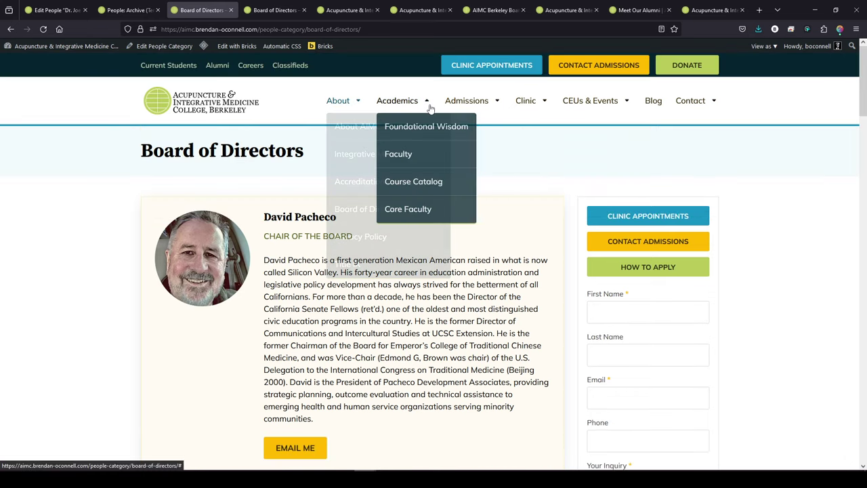
click(424, 209)
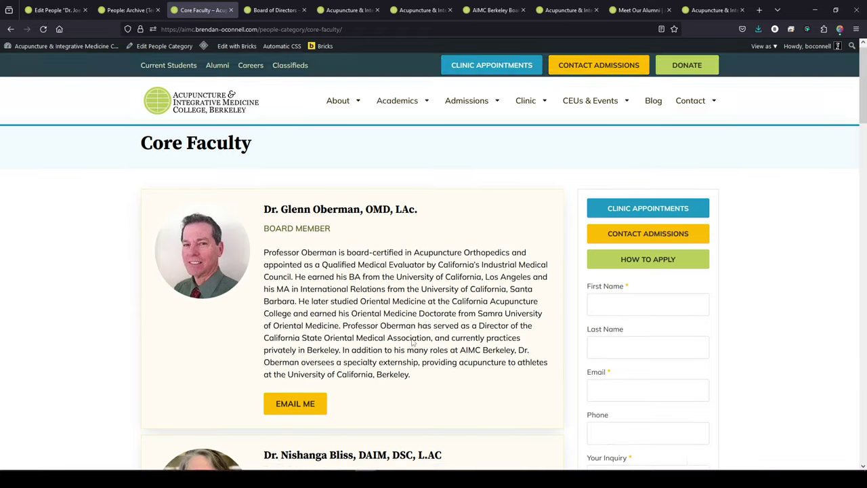
scroll(302, 193, down, 4)
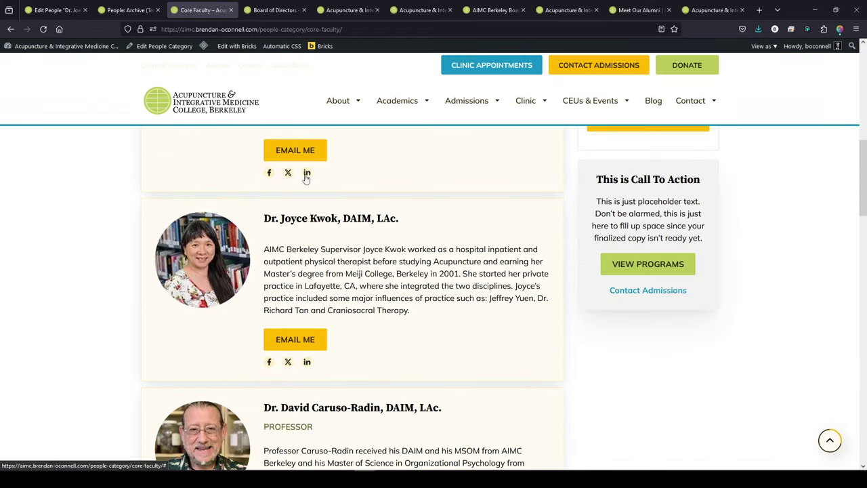
scroll(431, 463, down, 5)
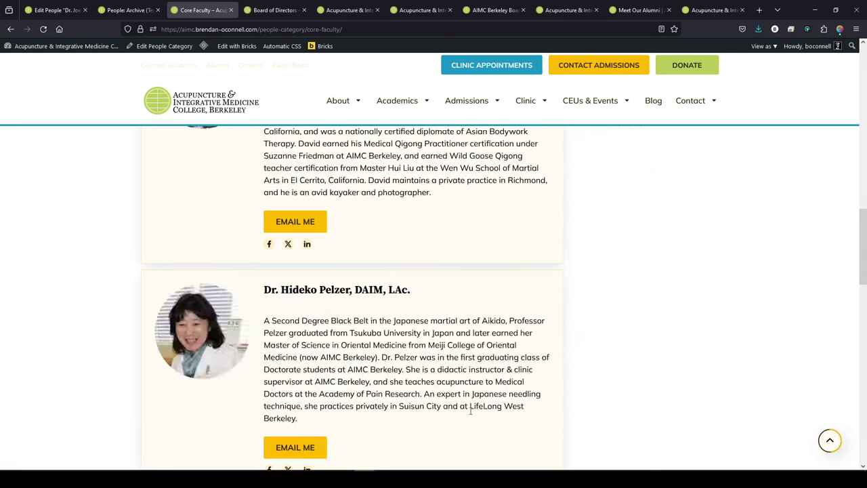
scroll(432, 463, up, 4)
mouse_move(529, 102)
click(544, 135)
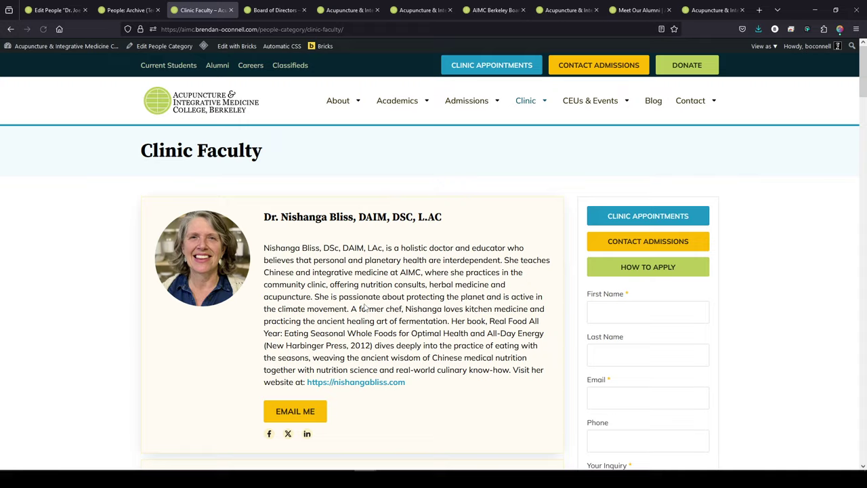
scroll(366, 306, down, 7)
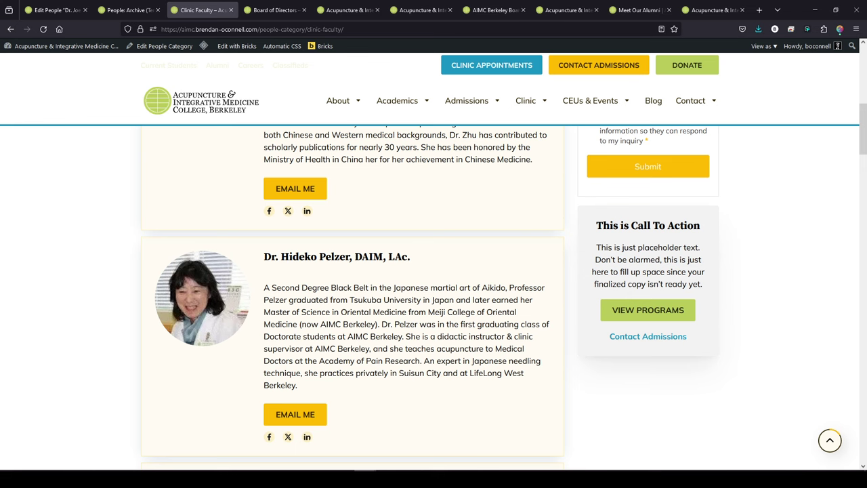
scroll(815, 305, up, 7)
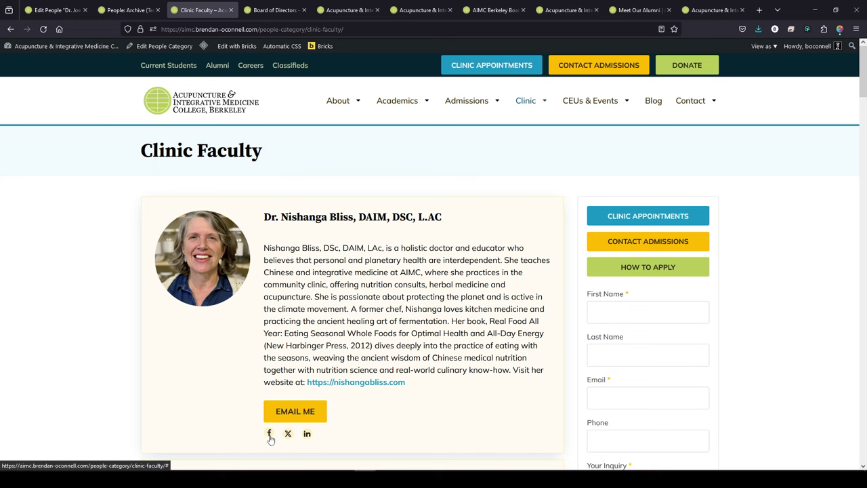
Go back to the Board of Directors page through the About menu and recheck it.
mouse_move(338, 102)
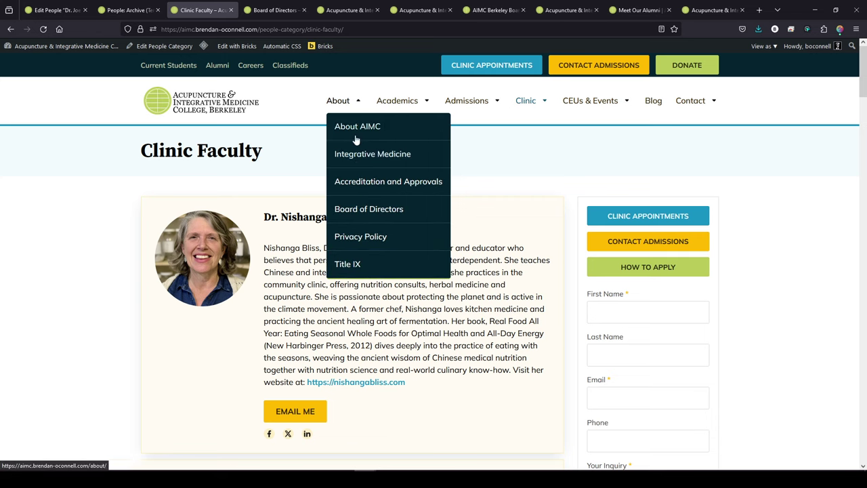
click(356, 215)
scroll(163, 273, down, 5)
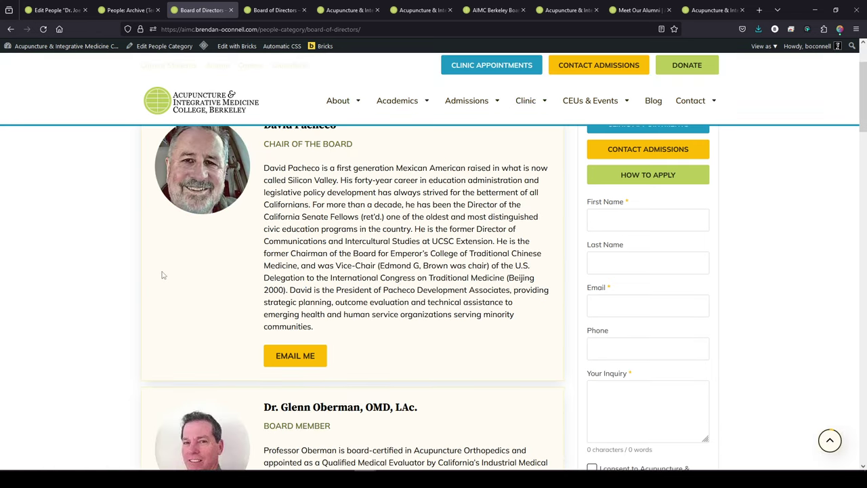
scroll(161, 275, up, 5)
key(ctrl+shift+Tab)
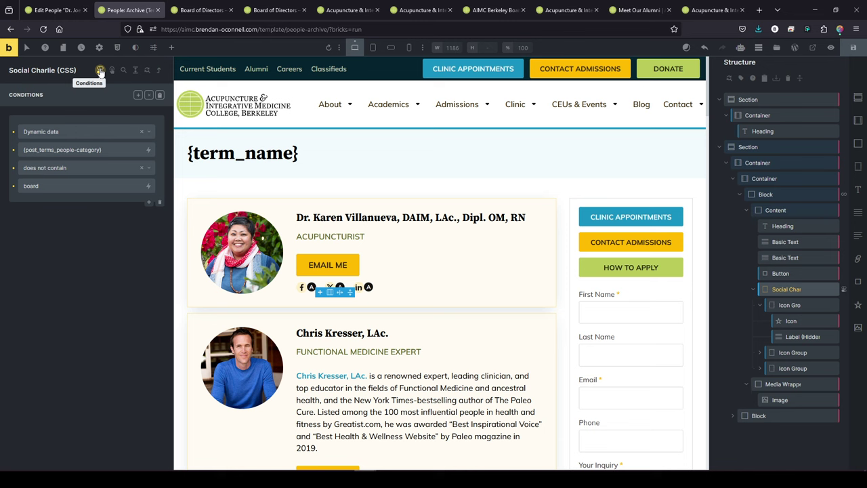
click(405, 265)
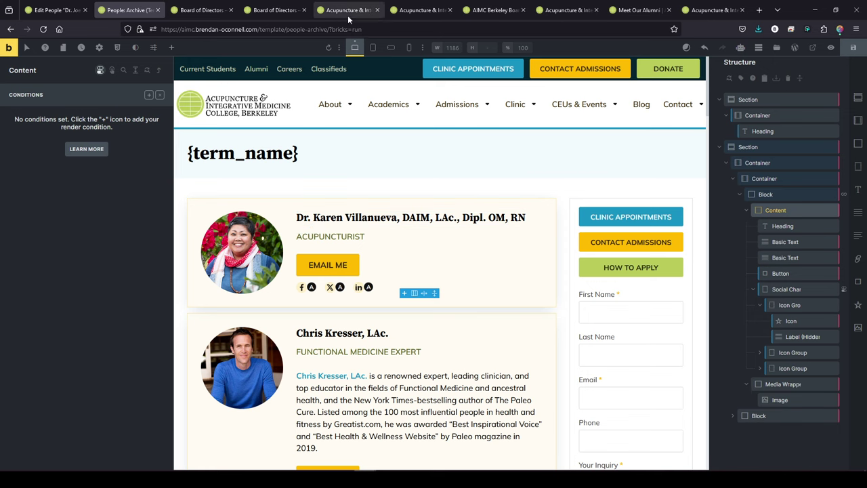
Review the live Clinic Faculty page and About, Academics, CEUs & Events, Admissions menus, then return to Edit People.
click(281, 10)
click(359, 12)
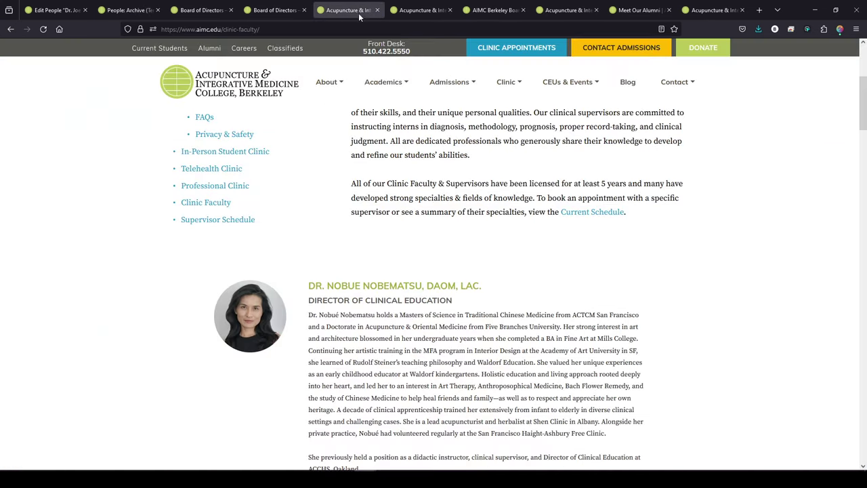
scroll(349, 149, up, 4)
scroll(345, 115, up, 1)
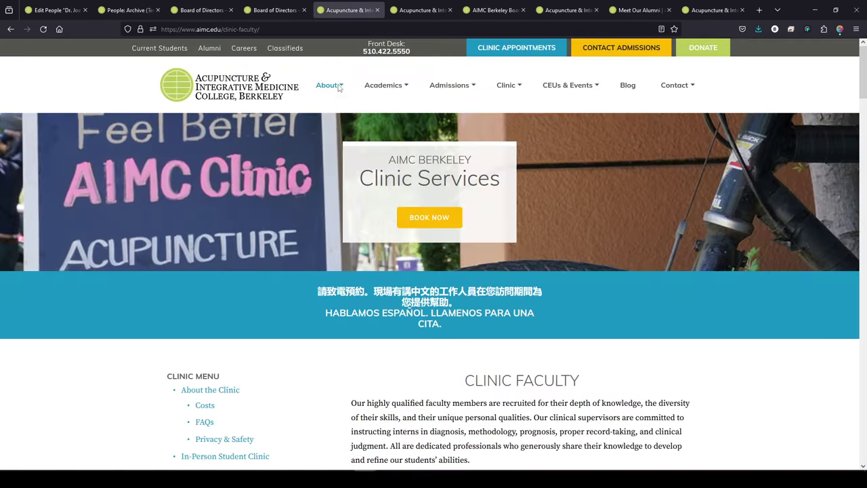
mouse_move(341, 92)
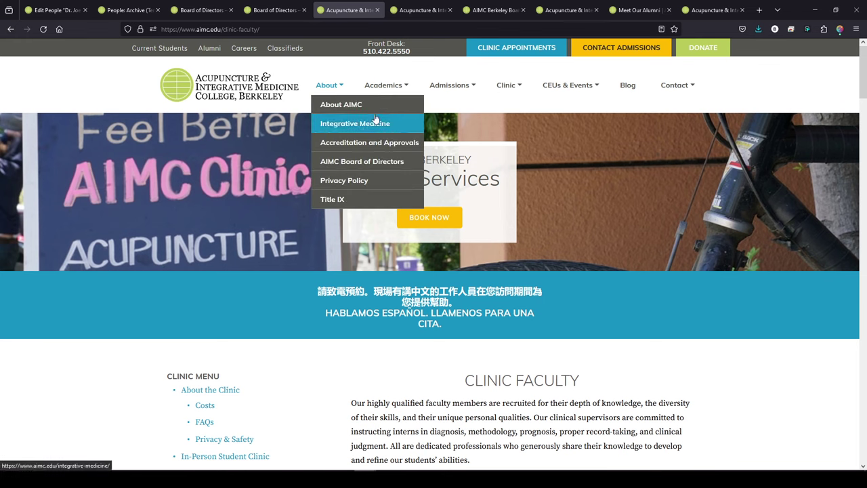
mouse_move(383, 84)
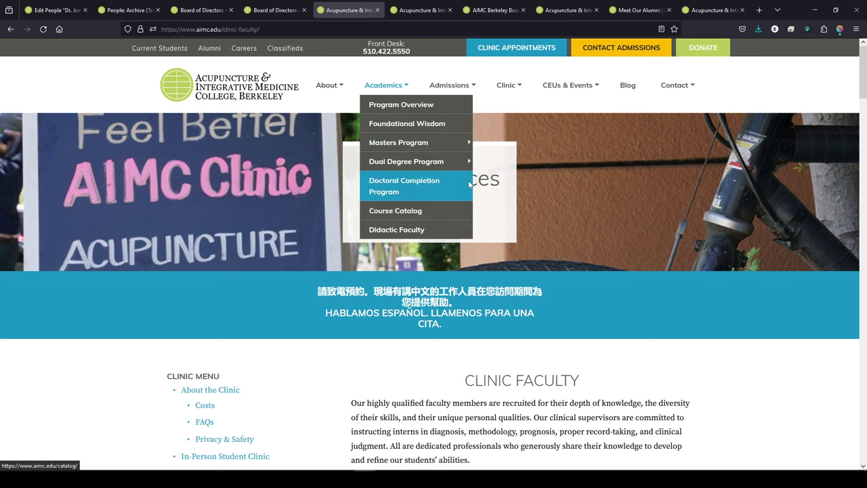
mouse_move(574, 90)
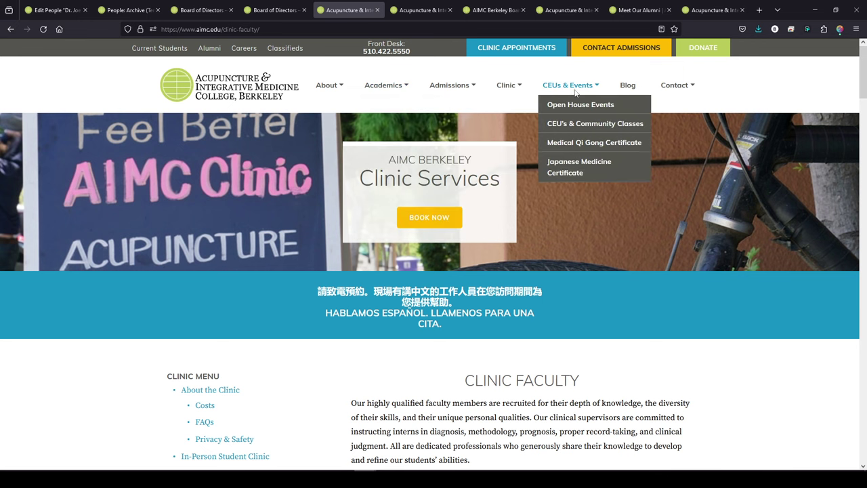
mouse_move(677, 85)
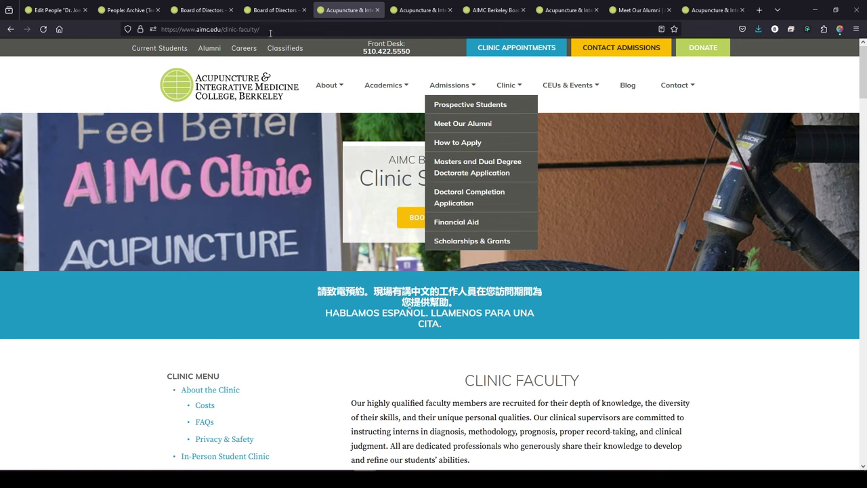
click(55, 10)
Exit the block editor to the WordPress admin area via the WordPress logo.
click(13, 52)
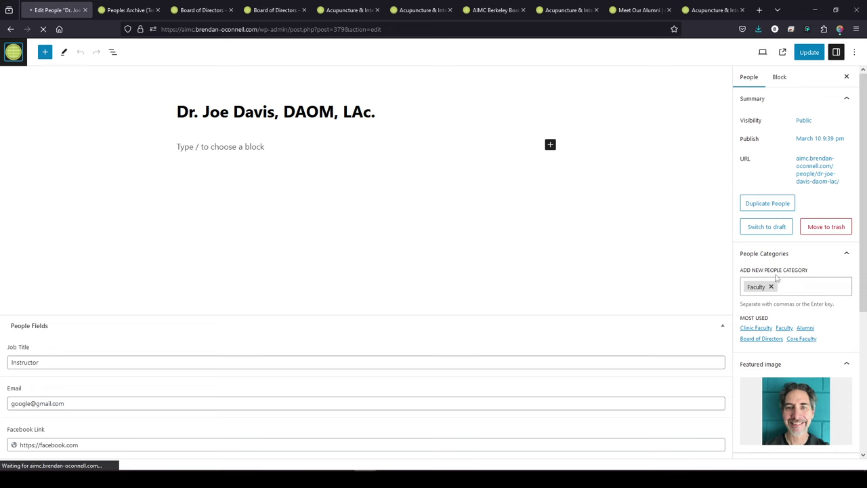